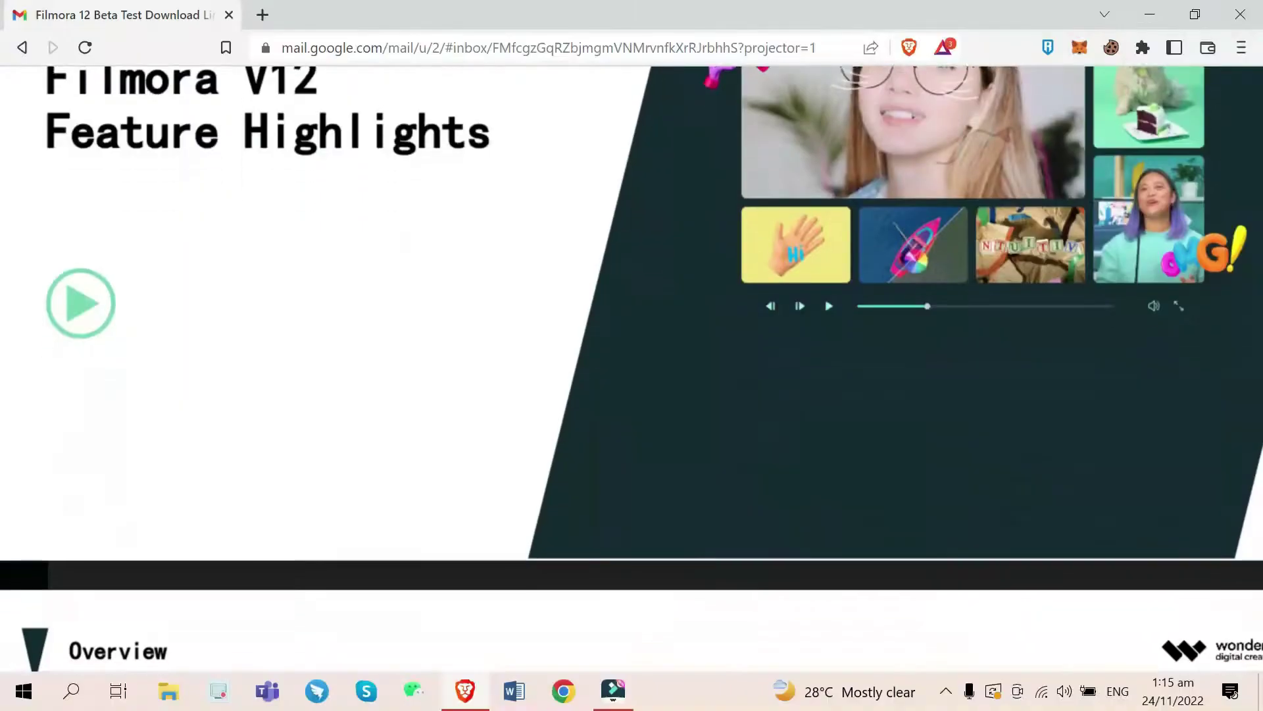
# - Scroll through the Filmora 12 Beta feature slides to the Update 8 New Royalty-free Music slide
pyautogui.scroll(-4, 632, 369)
pyautogui.scroll(-15, 632, 369)
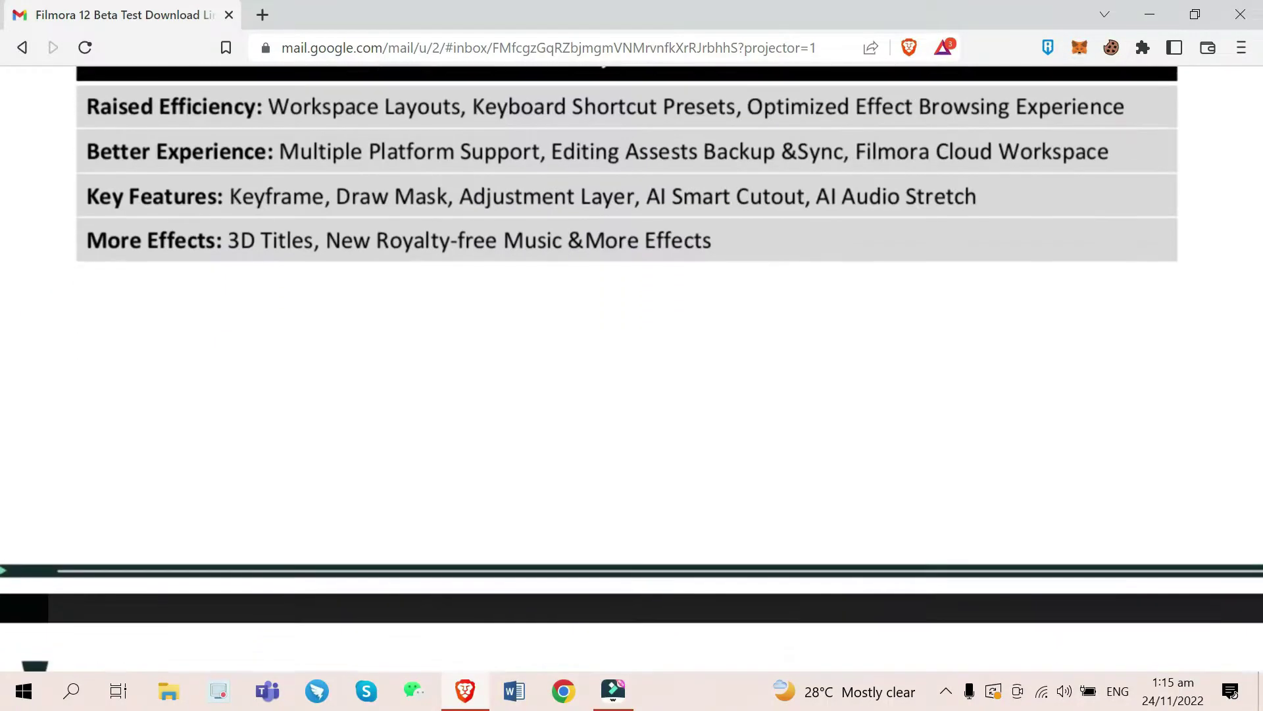
pyautogui.scroll(-8, 632, 369)
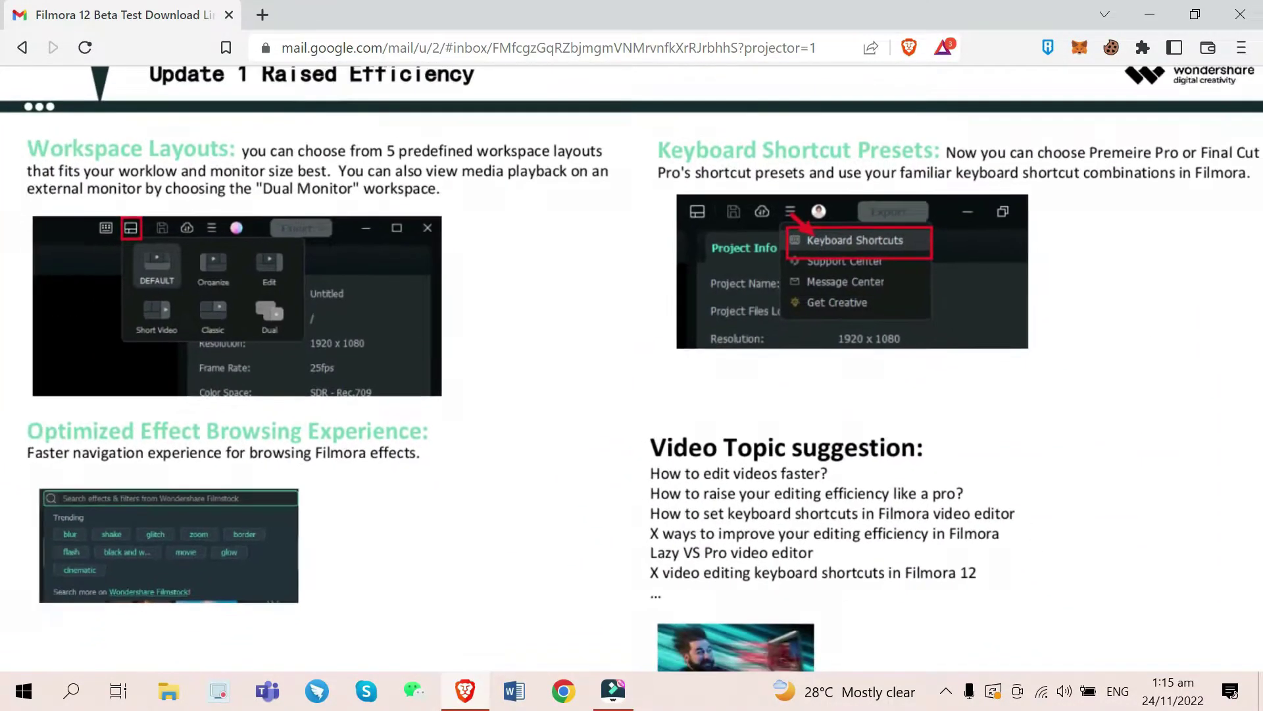
pyautogui.scroll(-15, 632, 369)
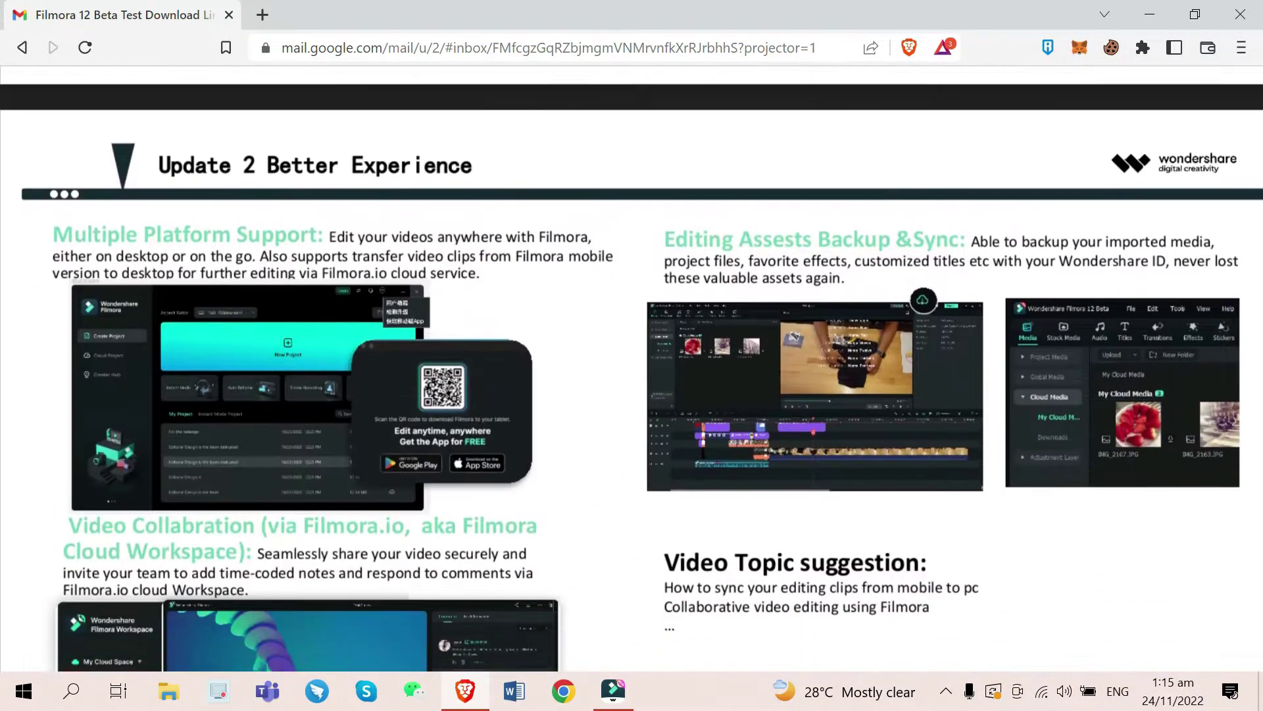
pyautogui.scroll(-15, 750, 298)
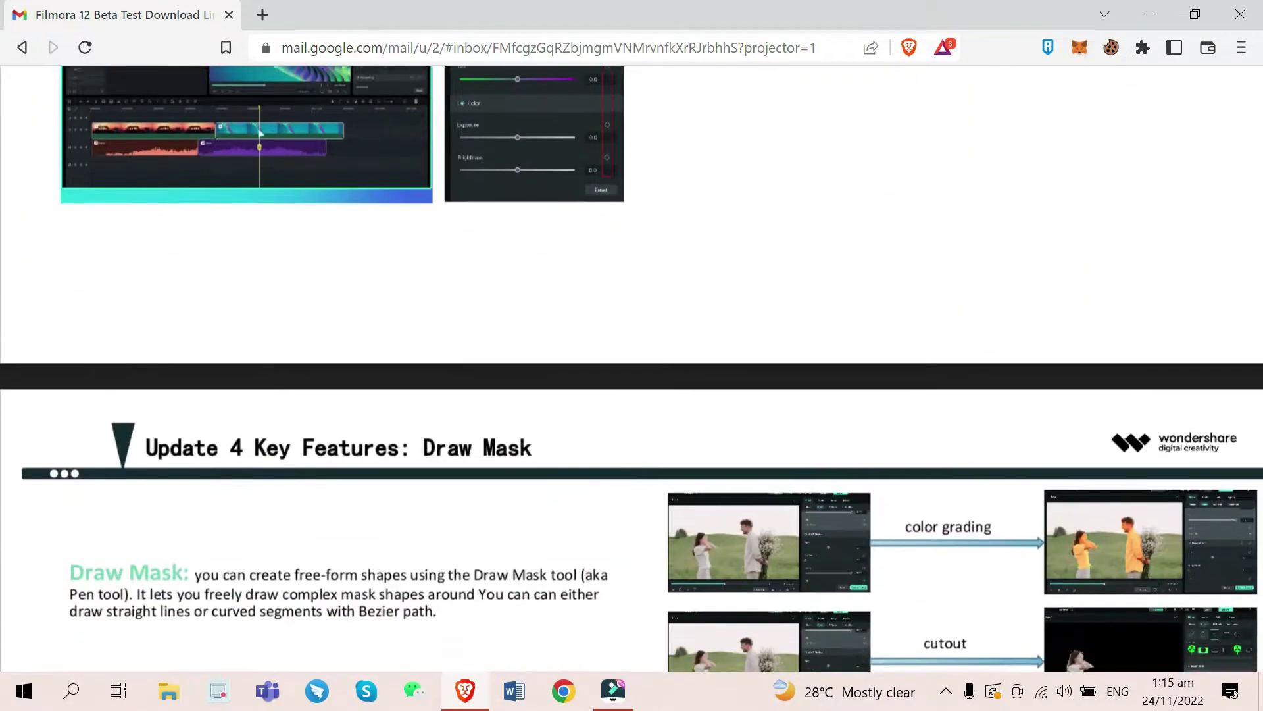
pyautogui.scroll(-15, 632, 369)
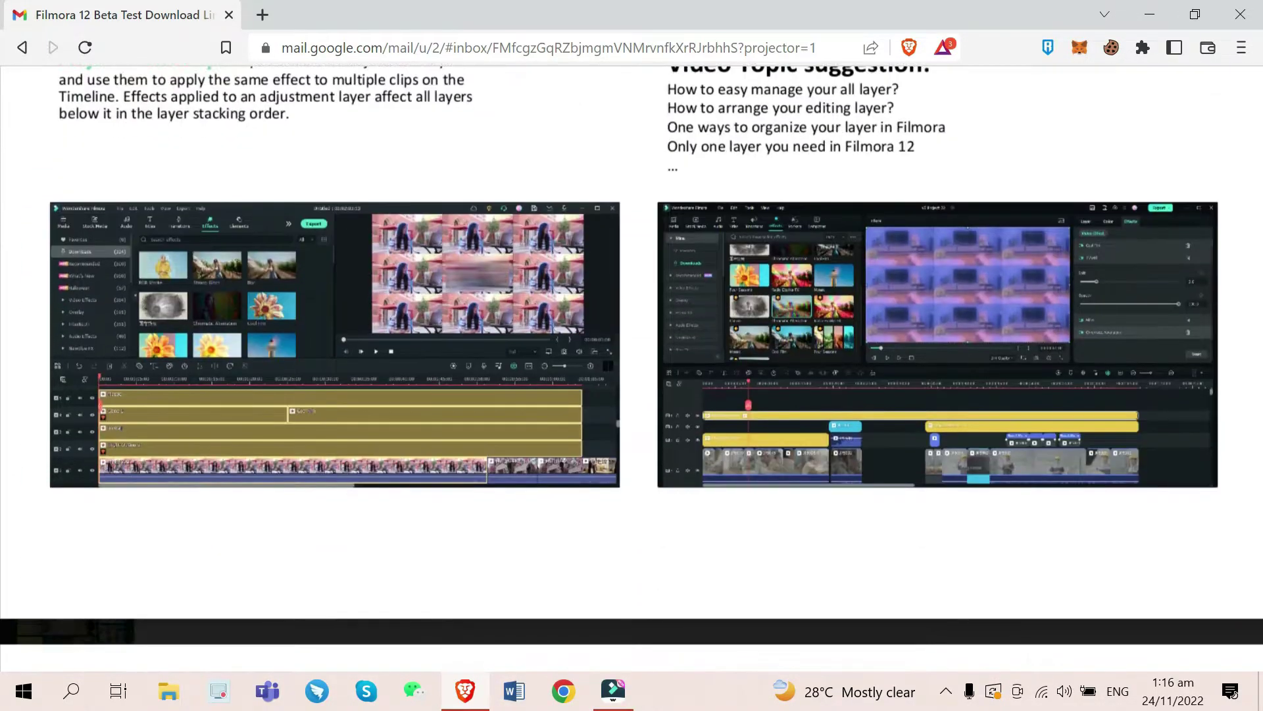
pyautogui.scroll(-15, 631, 368)
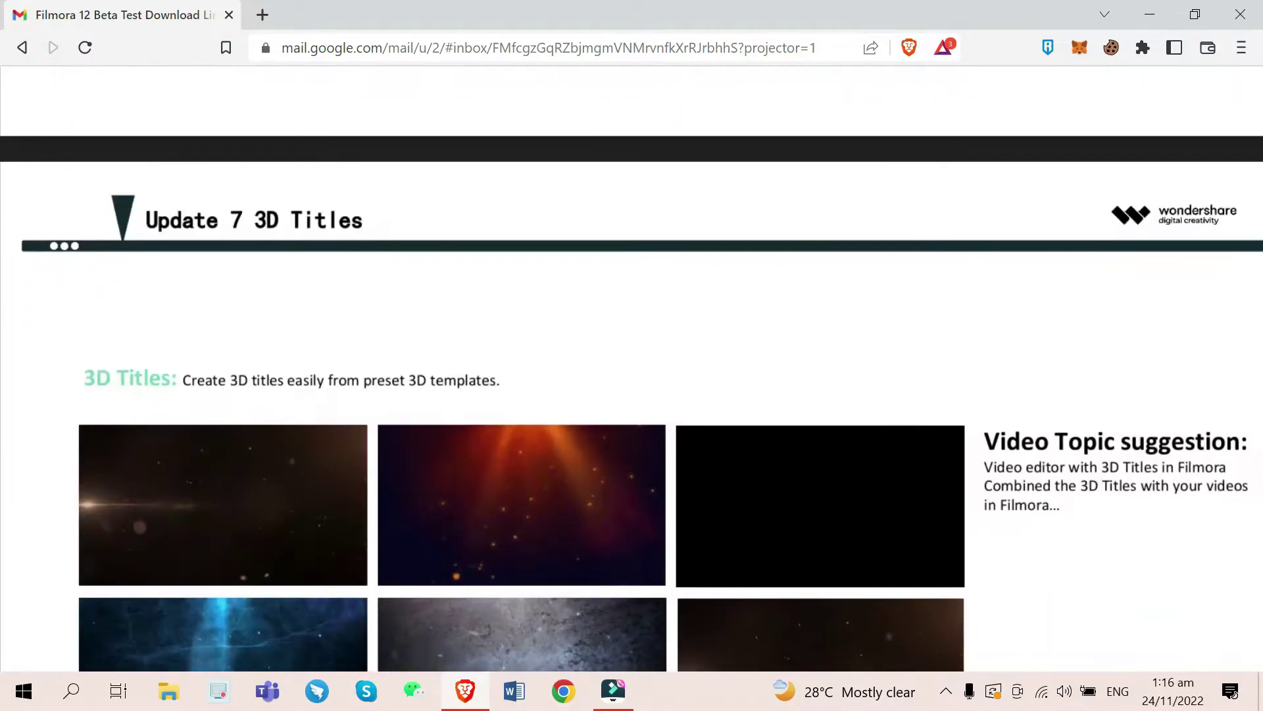
pyautogui.scroll(-5, 632, 368)
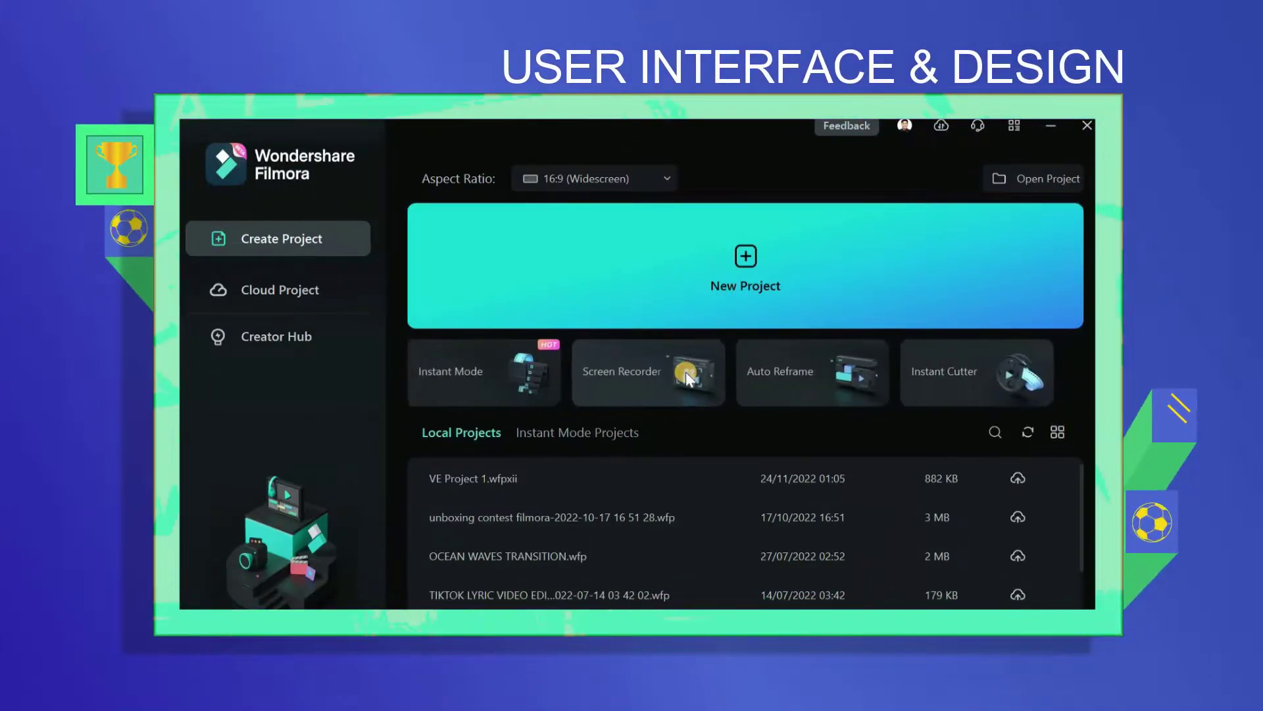
pyautogui.hscroll(-3, 686, 372)
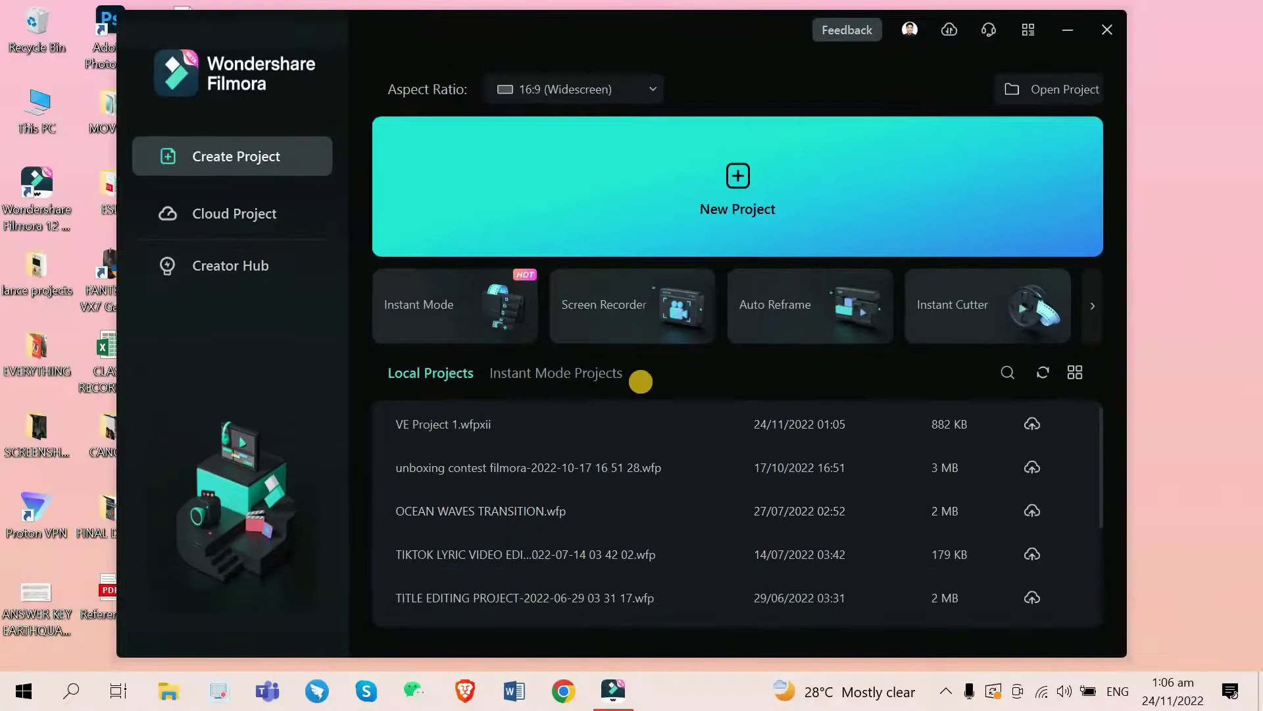
pyautogui.hscroll(3, 673, 305)
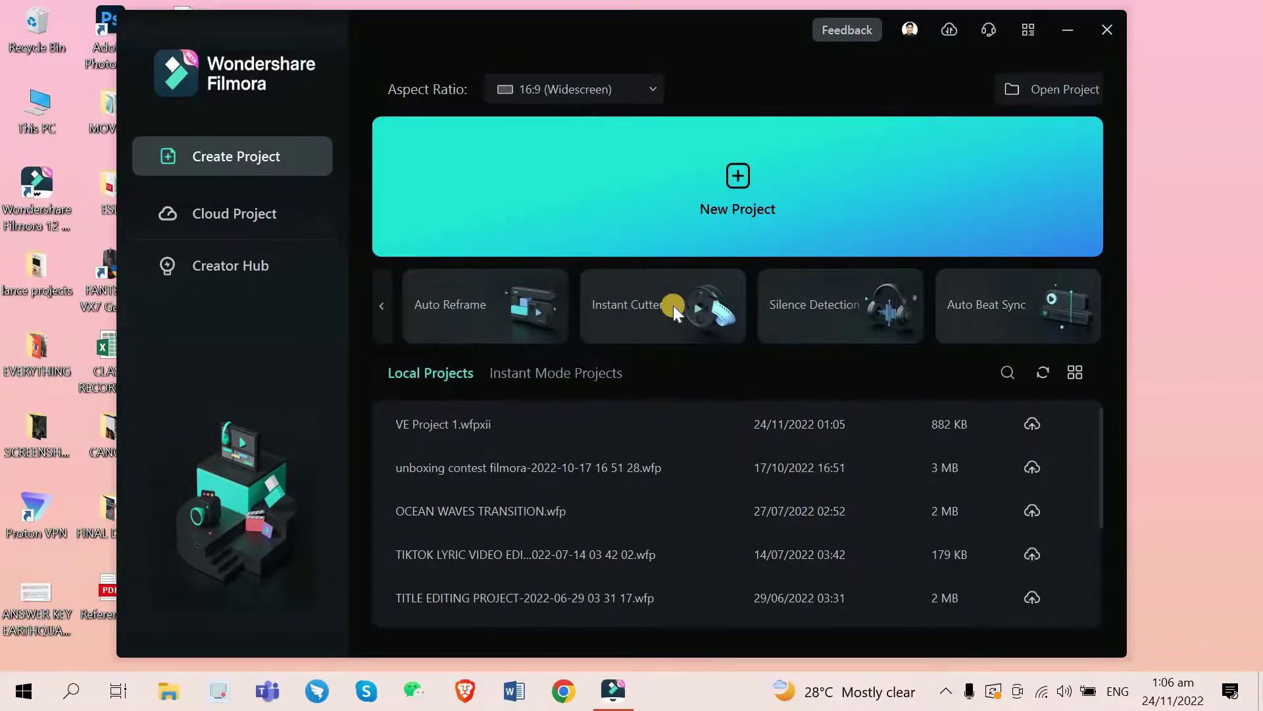
pyautogui.hscroll(-3, 673, 306)
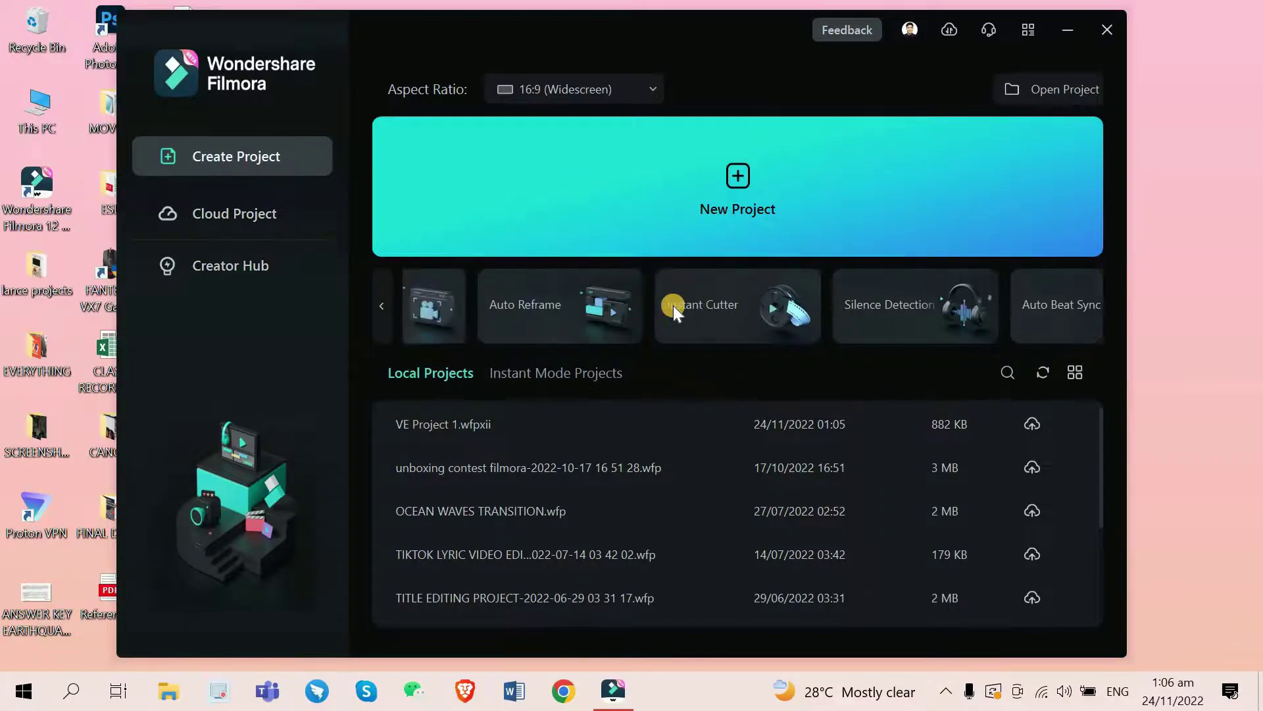
pyautogui.hscroll(3, 673, 305)
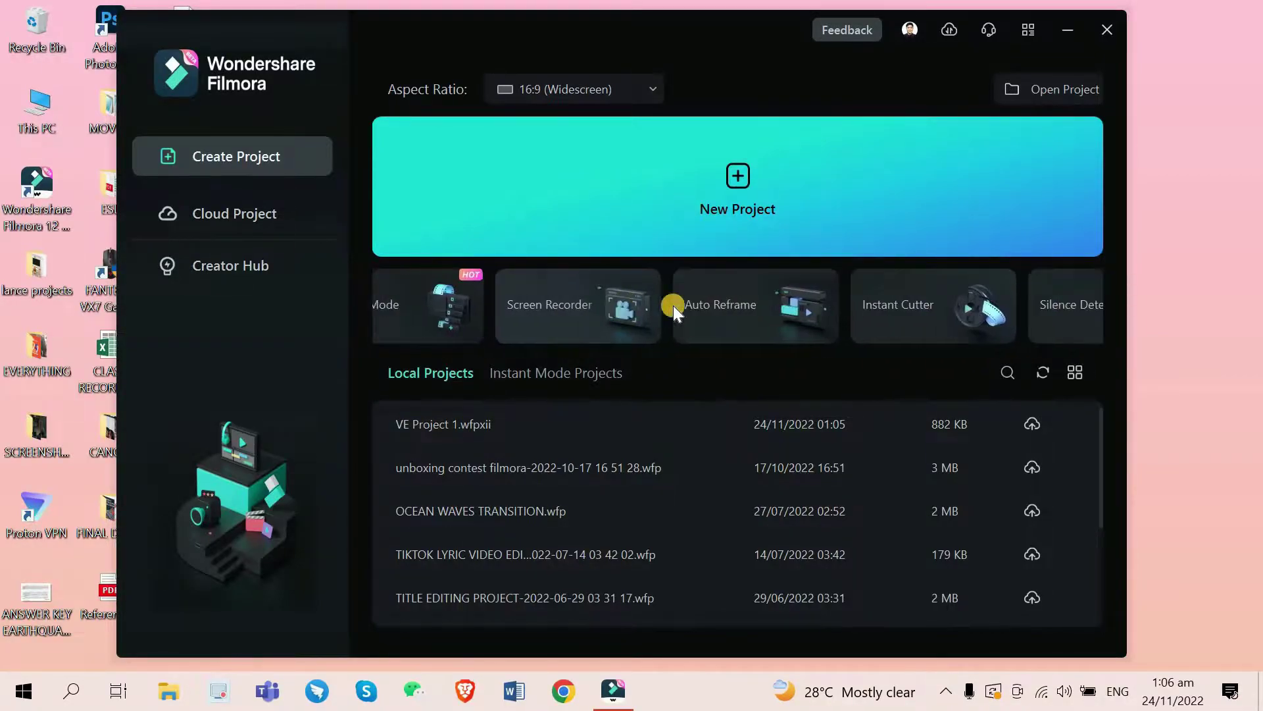
pyautogui.hscroll(-3, 673, 305)
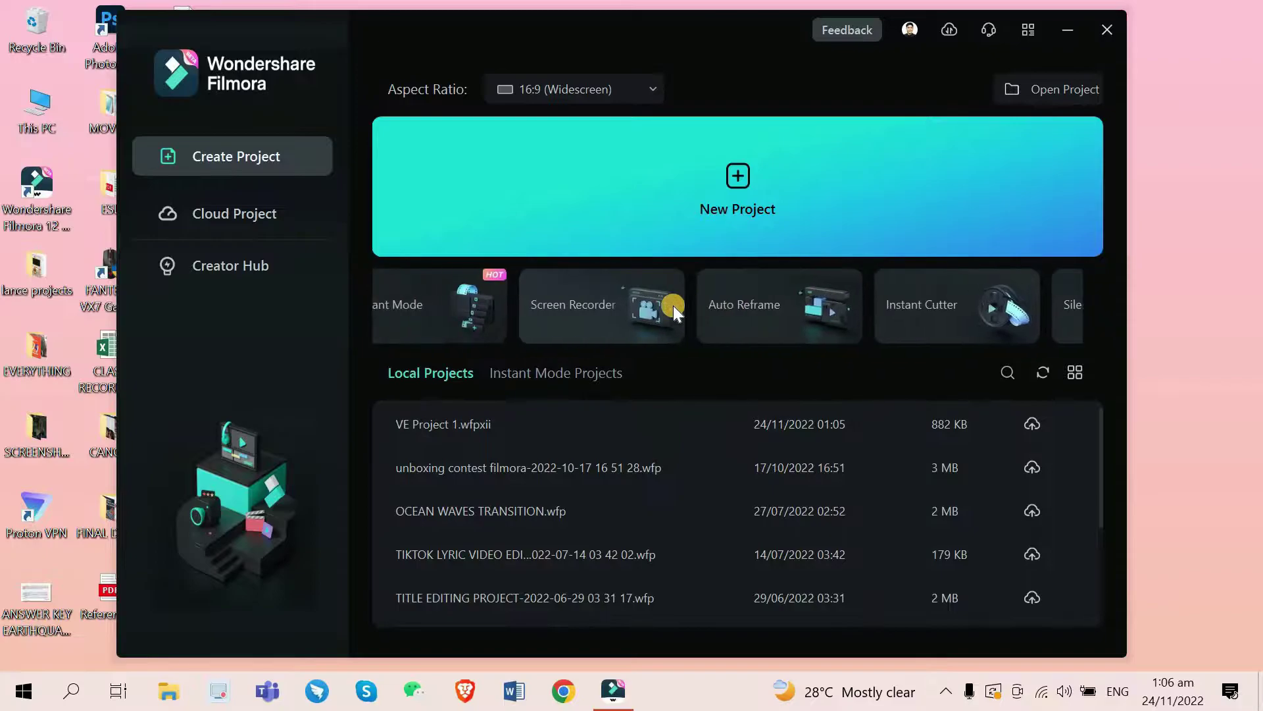
pyautogui.click(279, 218)
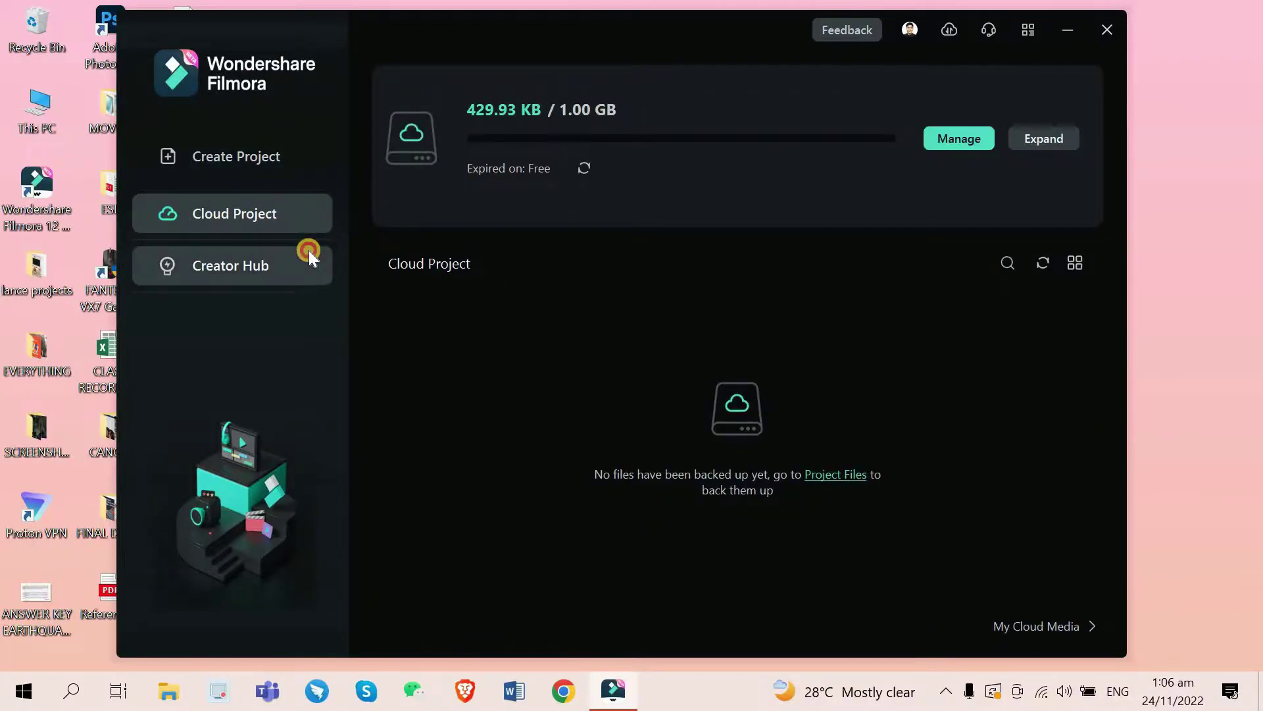
pyautogui.click(311, 256)
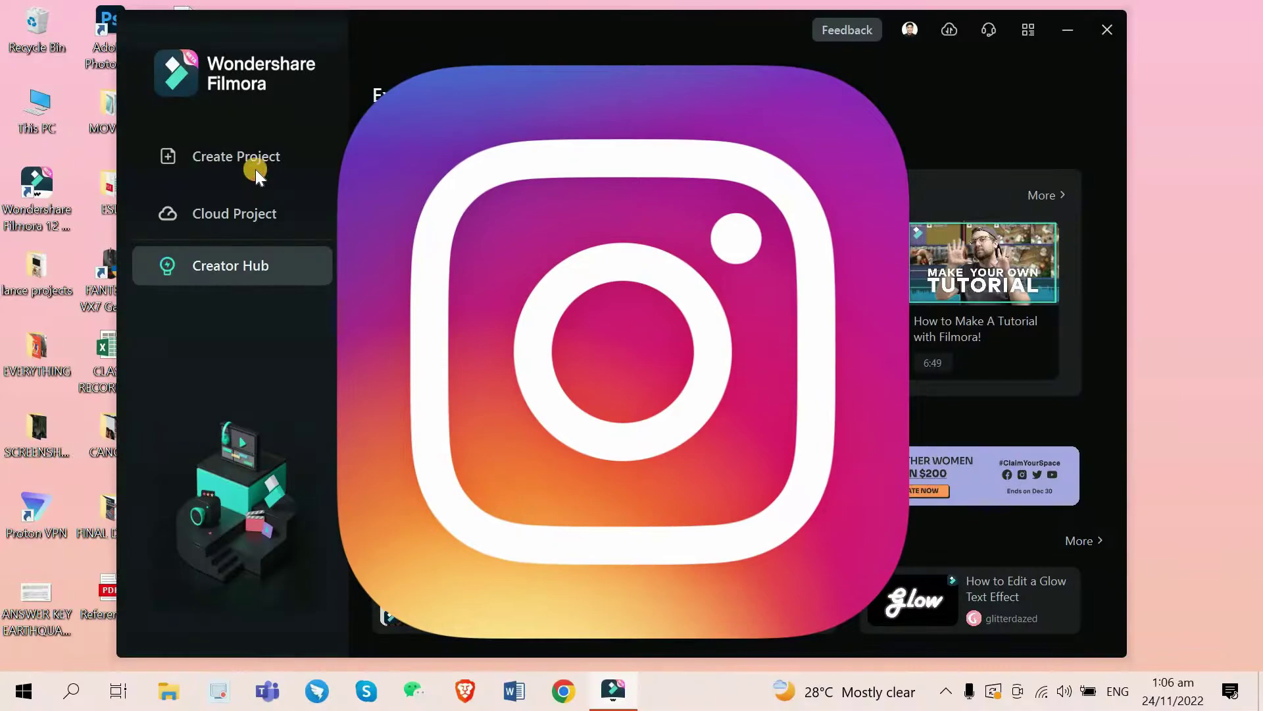
pyautogui.click(255, 169)
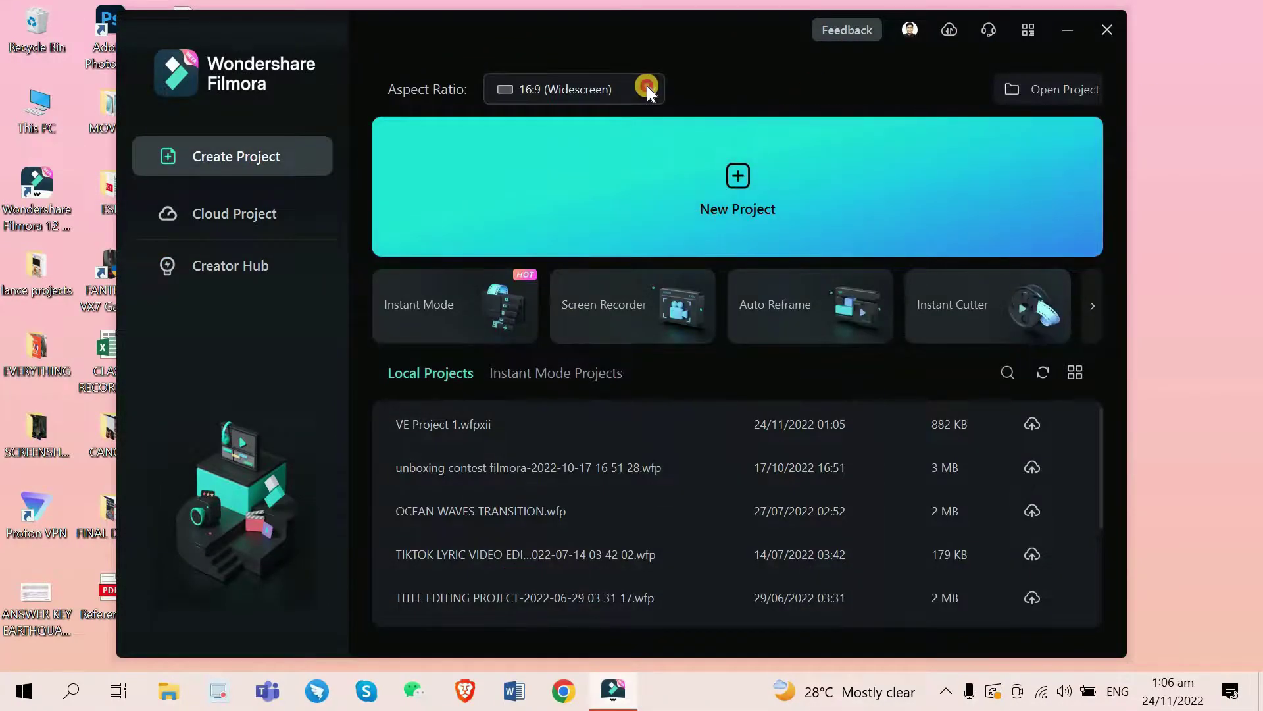
# - Check the aspect ratio choices, keep 16:9, and open the Stock Media library
pyautogui.click(648, 87)
pyautogui.click(648, 88)
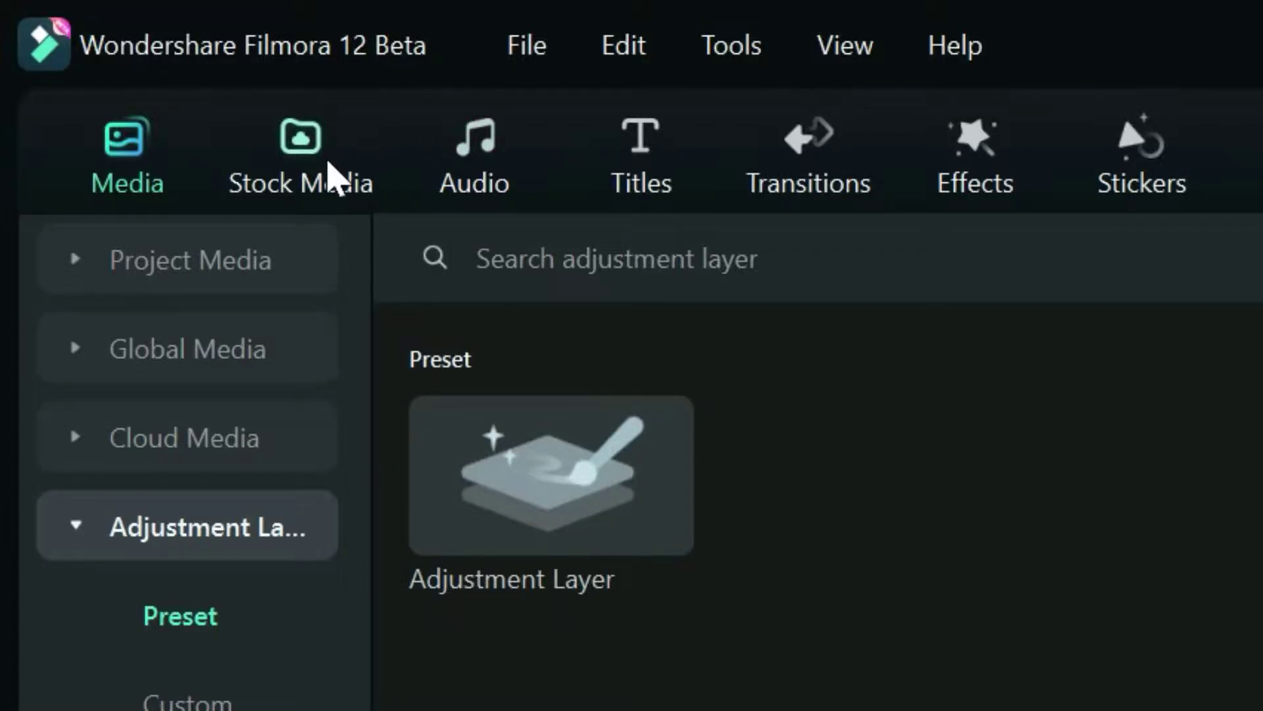
pyautogui.click(147, 74)
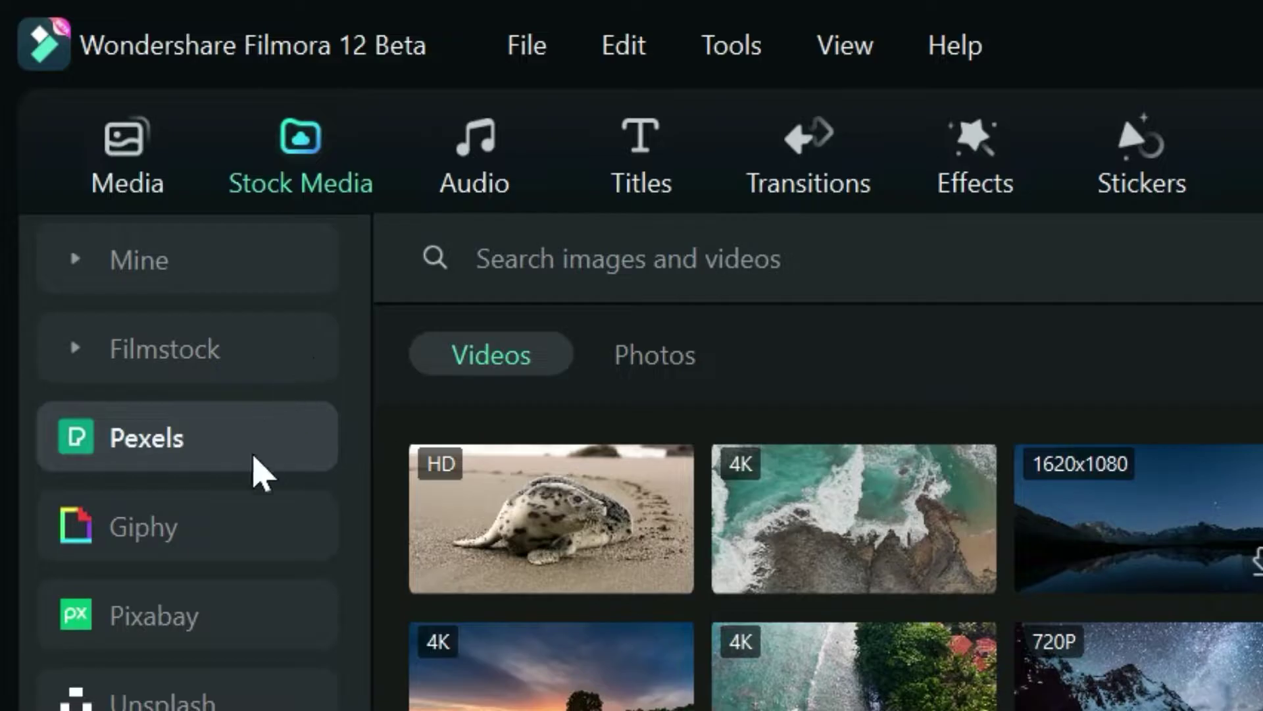
# - Browse the Giphy, Pixabay and Unsplash sources, then view the trending music under Audio
pyautogui.click(219, 551)
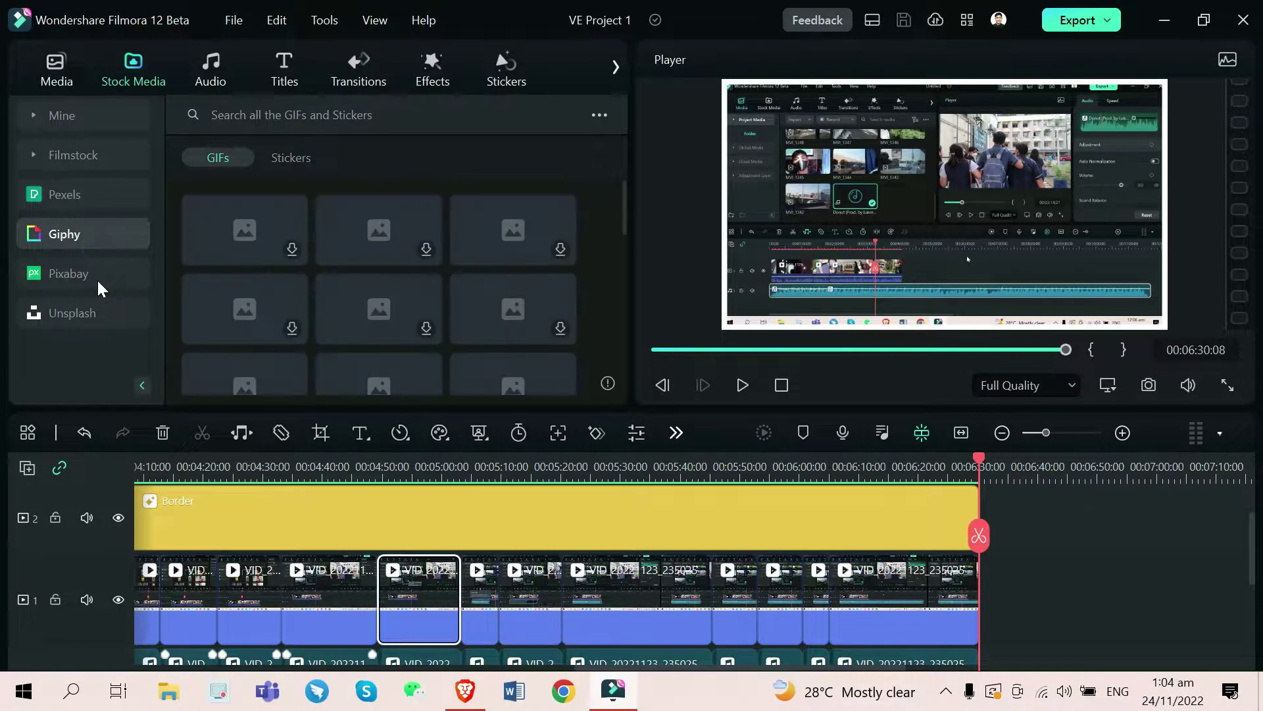
pyautogui.click(220, 631)
pyautogui.click(92, 314)
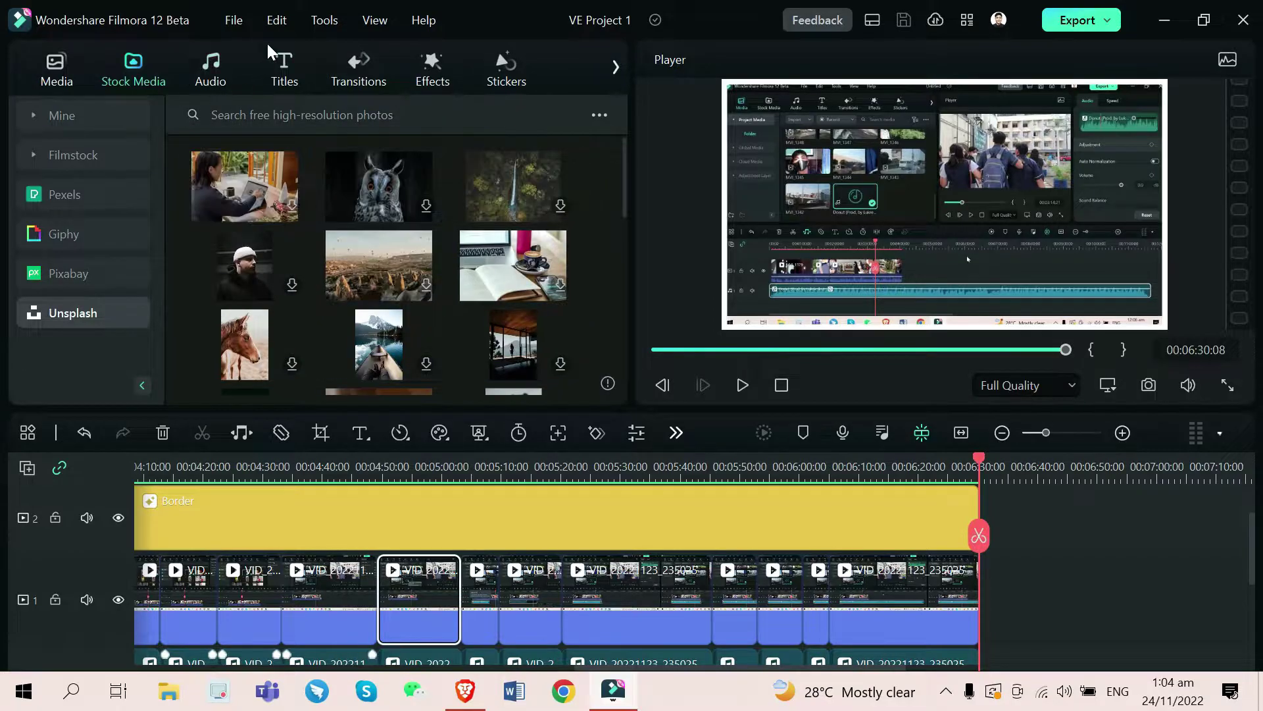
pyautogui.click(210, 93)
pyautogui.scroll(-5, 321, 208)
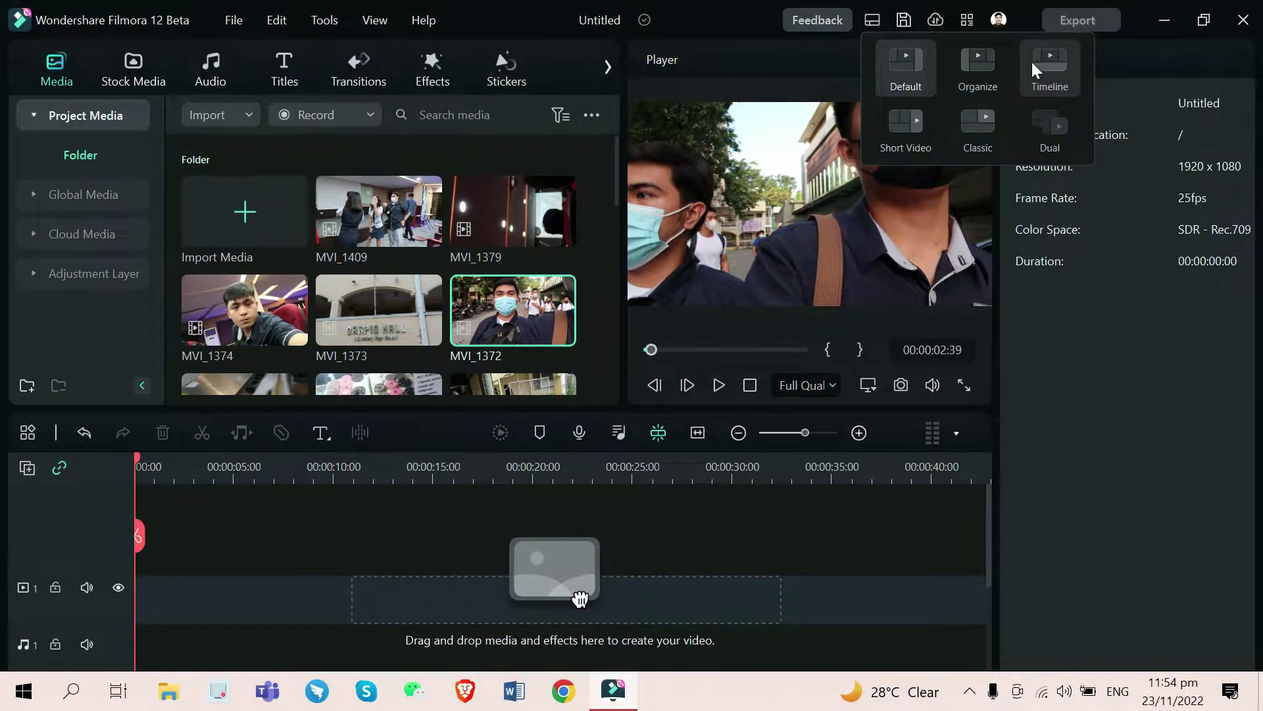
# - Keep the Default layout, then switch the workspace to the Organize layout and look around
pyautogui.click(924, 58)
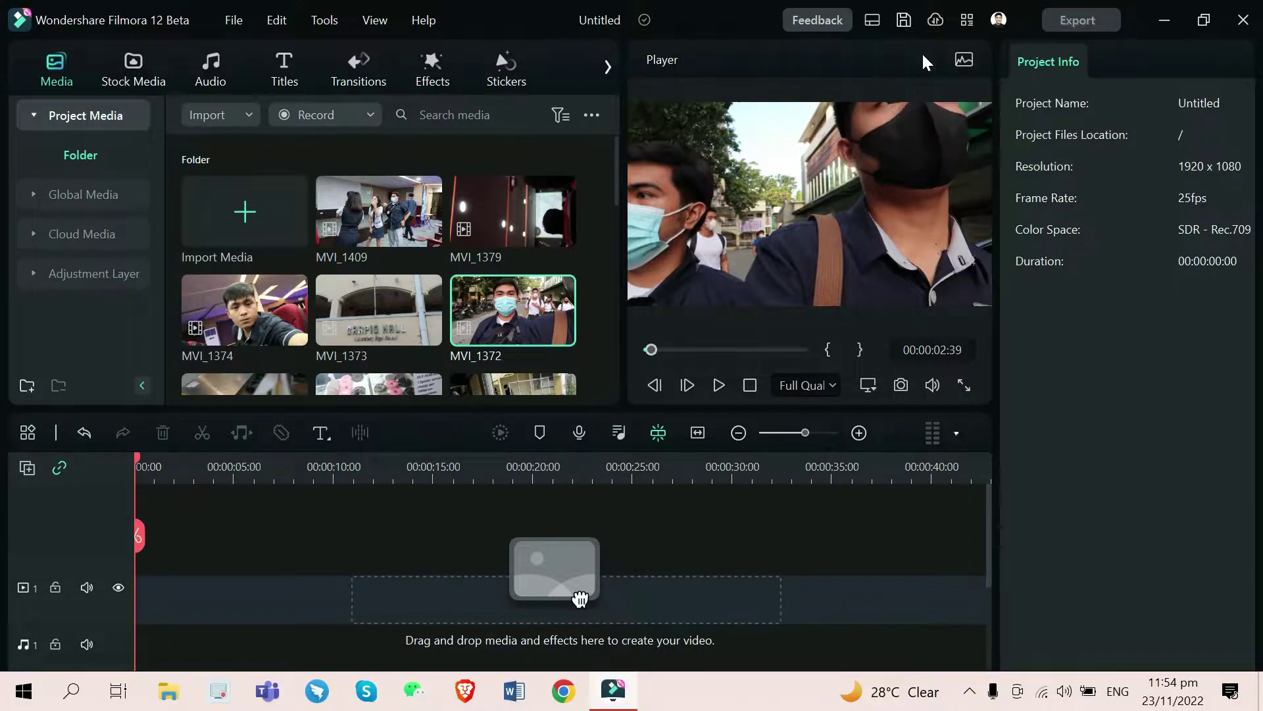
pyautogui.click(871, 19)
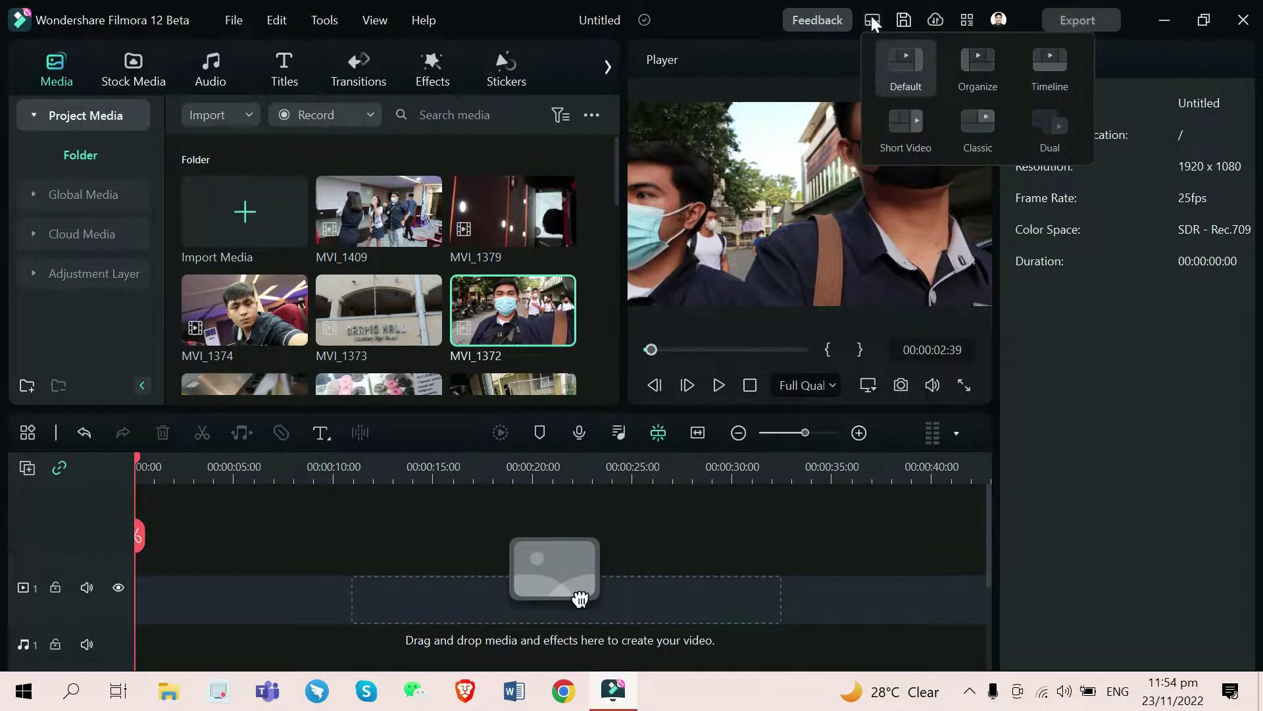
pyautogui.click(973, 66)
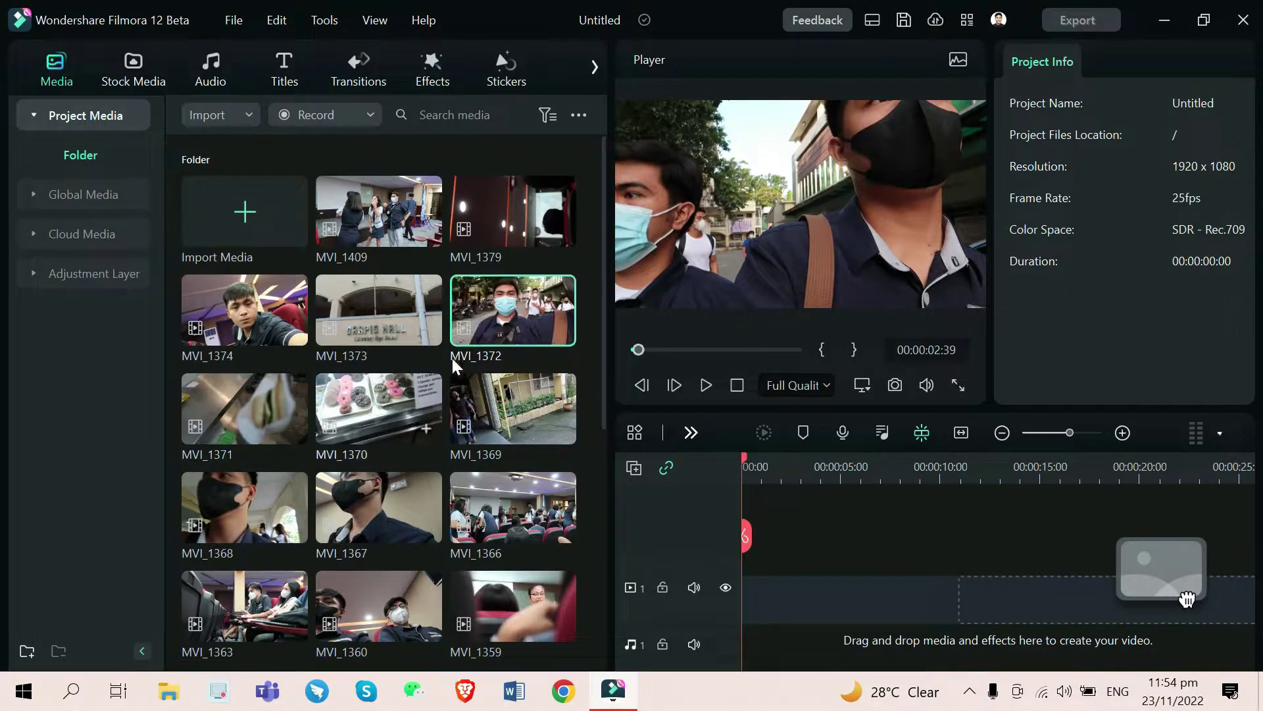
pyautogui.moveTo(305, 392)
pyautogui.scroll(-5, 305, 392)
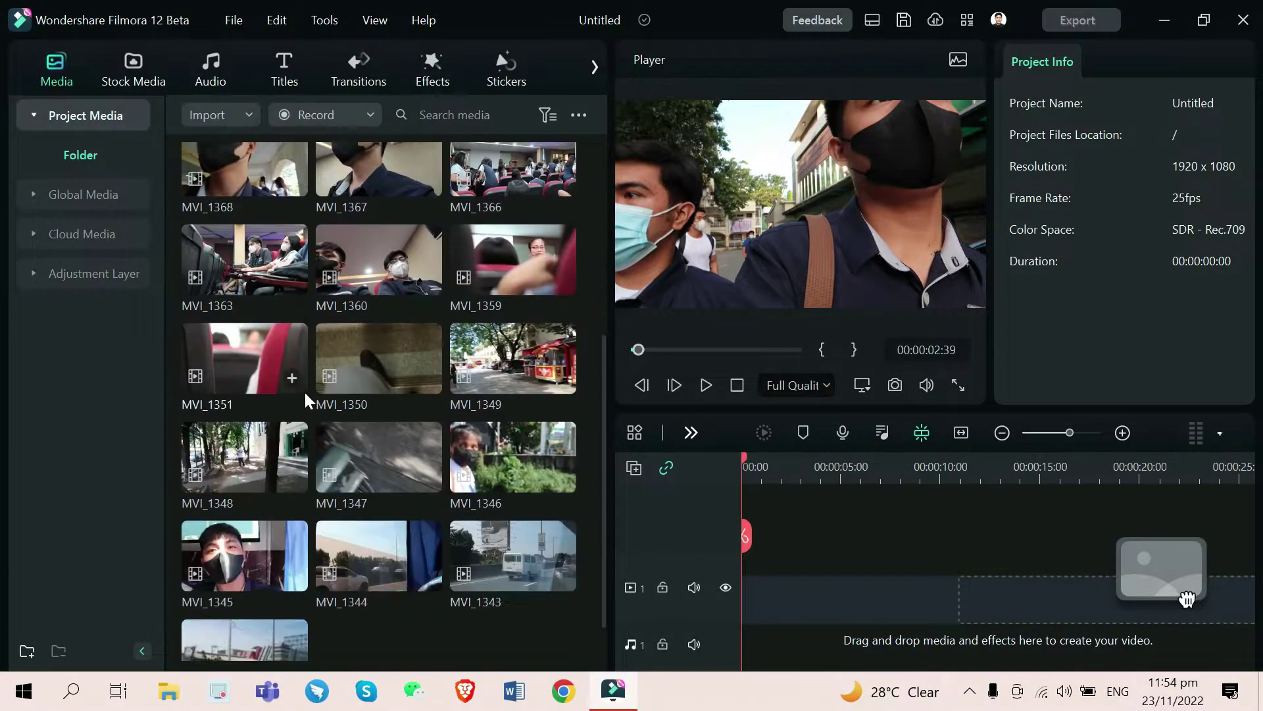
pyautogui.scroll(5, 305, 392)
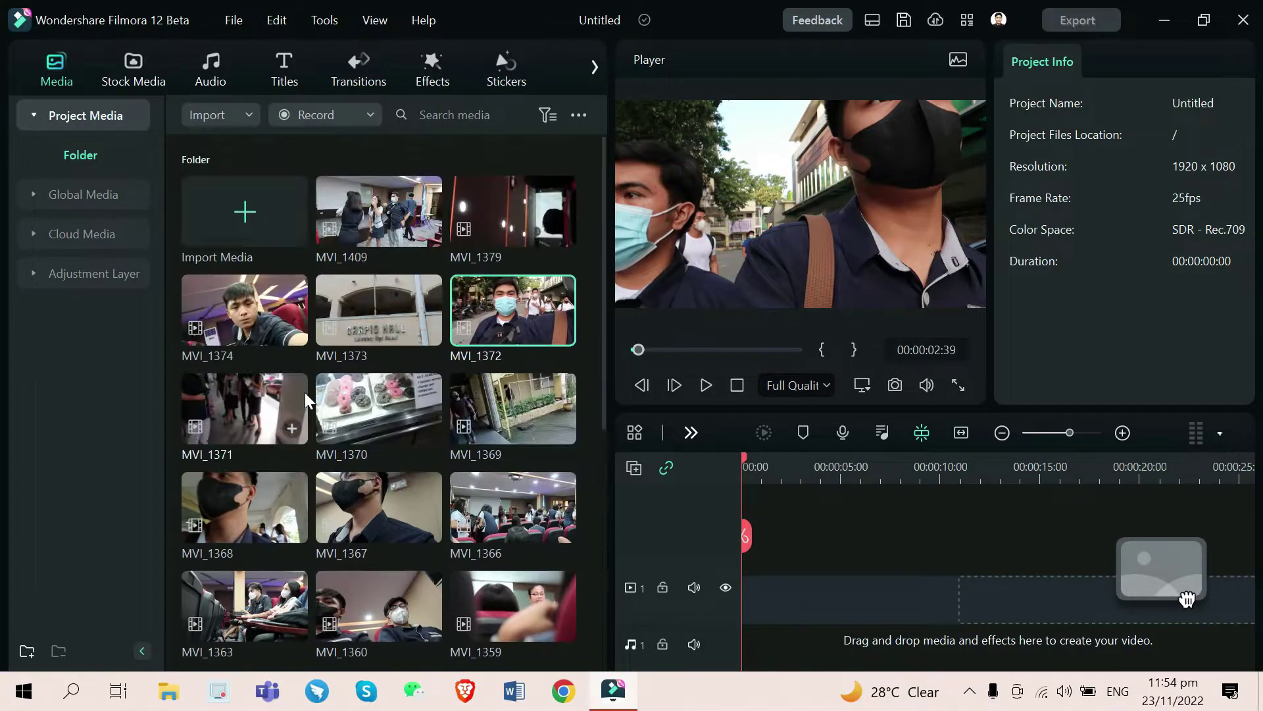
# - Use a wider-timeline layout, place clip MVI_1409 on the timeline, then choose Short Video
pyautogui.click(880, 22)
pyautogui.click(1048, 65)
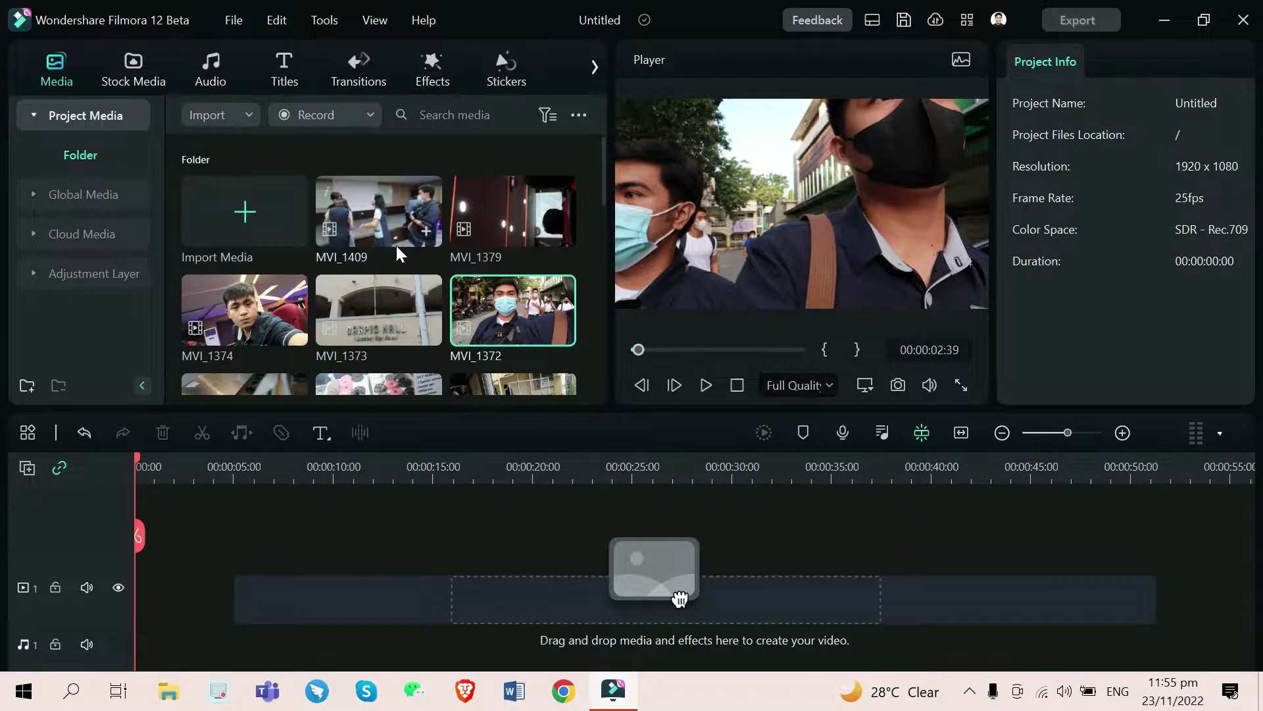
pyautogui.moveTo(396, 247); pyautogui.dragTo(272, 556)
pyautogui.click(873, 19)
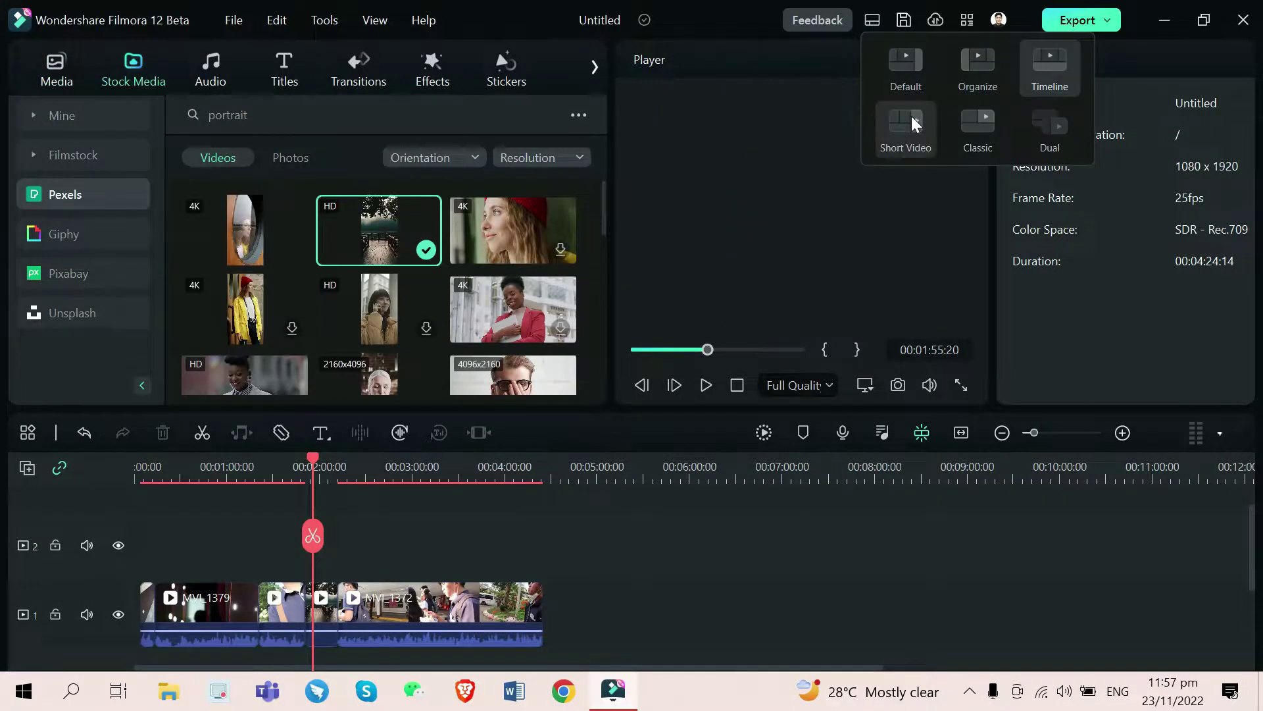
pyautogui.click(907, 131)
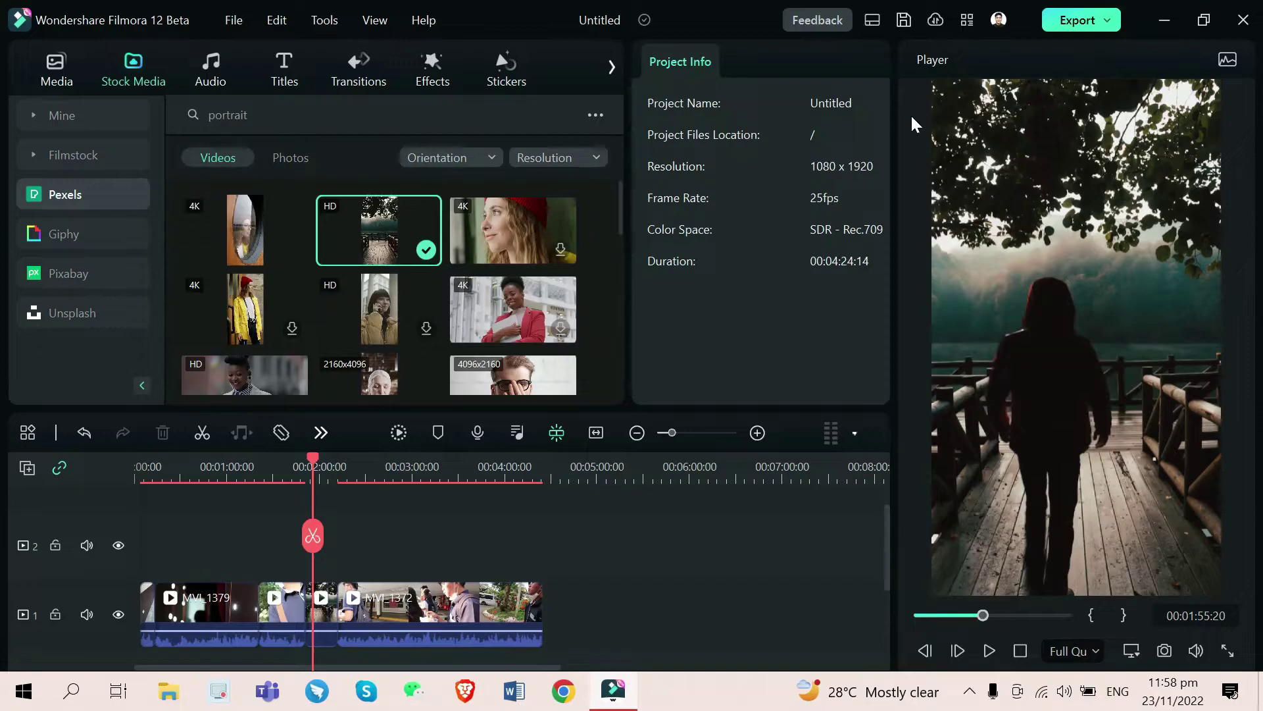
# - Try the Classic workspace layout, then return to the Short Video layout
pyautogui.click(879, 24)
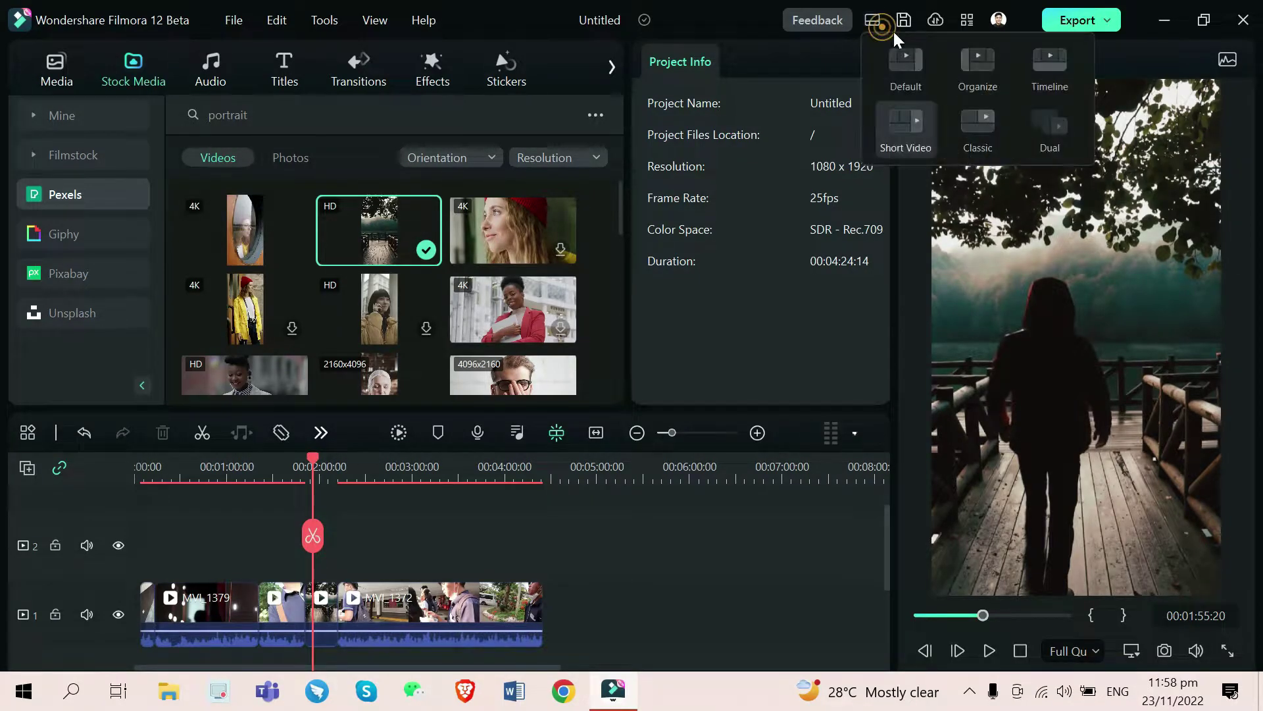
pyautogui.click(976, 131)
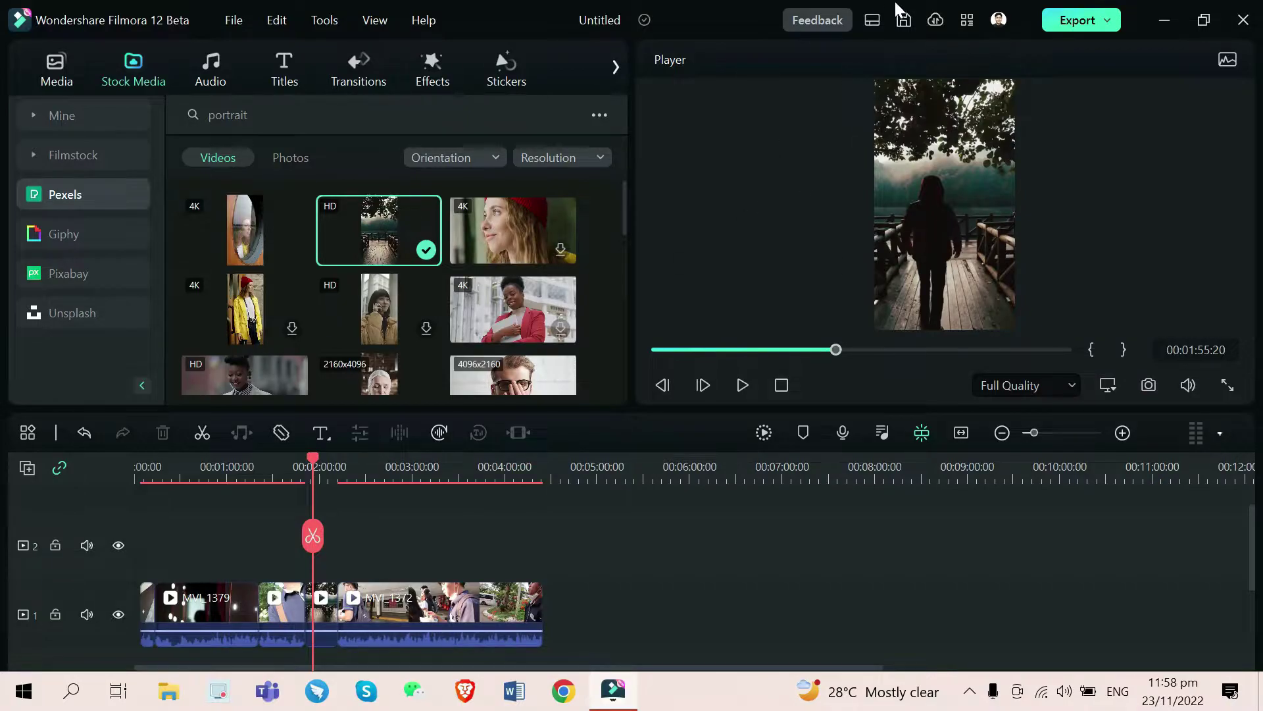
pyautogui.moveTo(874, 26)
pyautogui.click(902, 126)
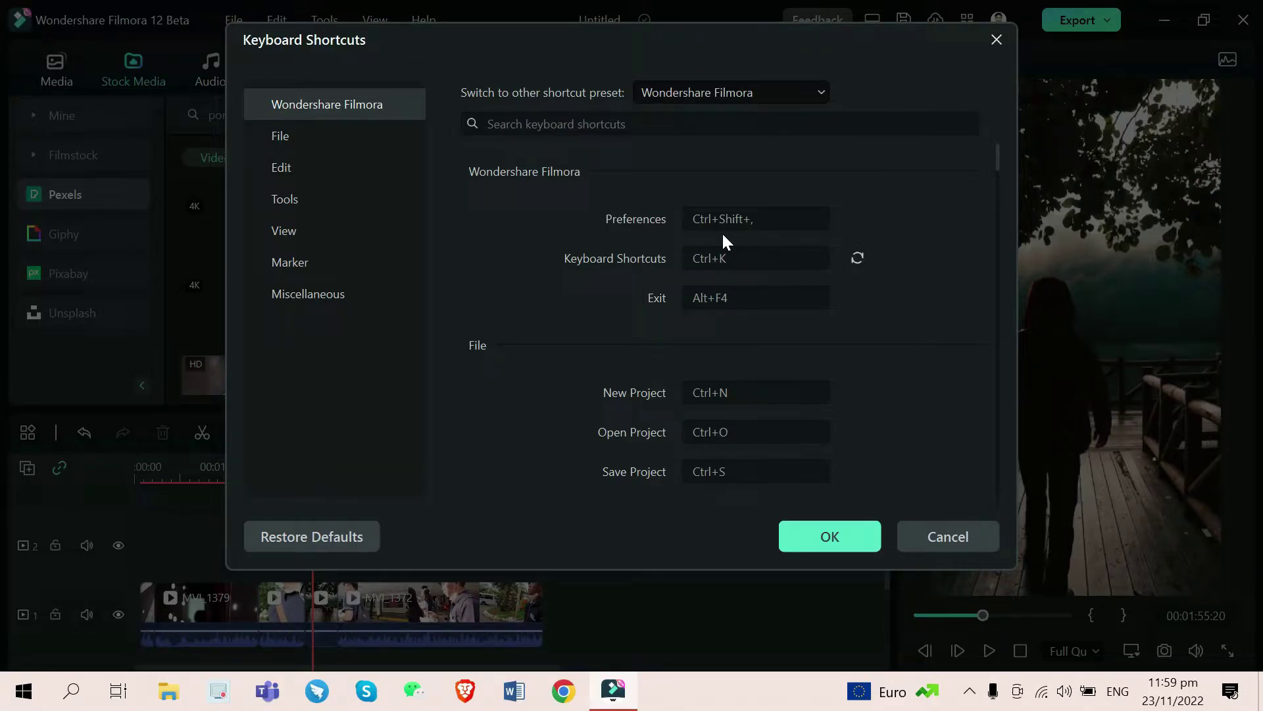
pyautogui.click(386, 140)
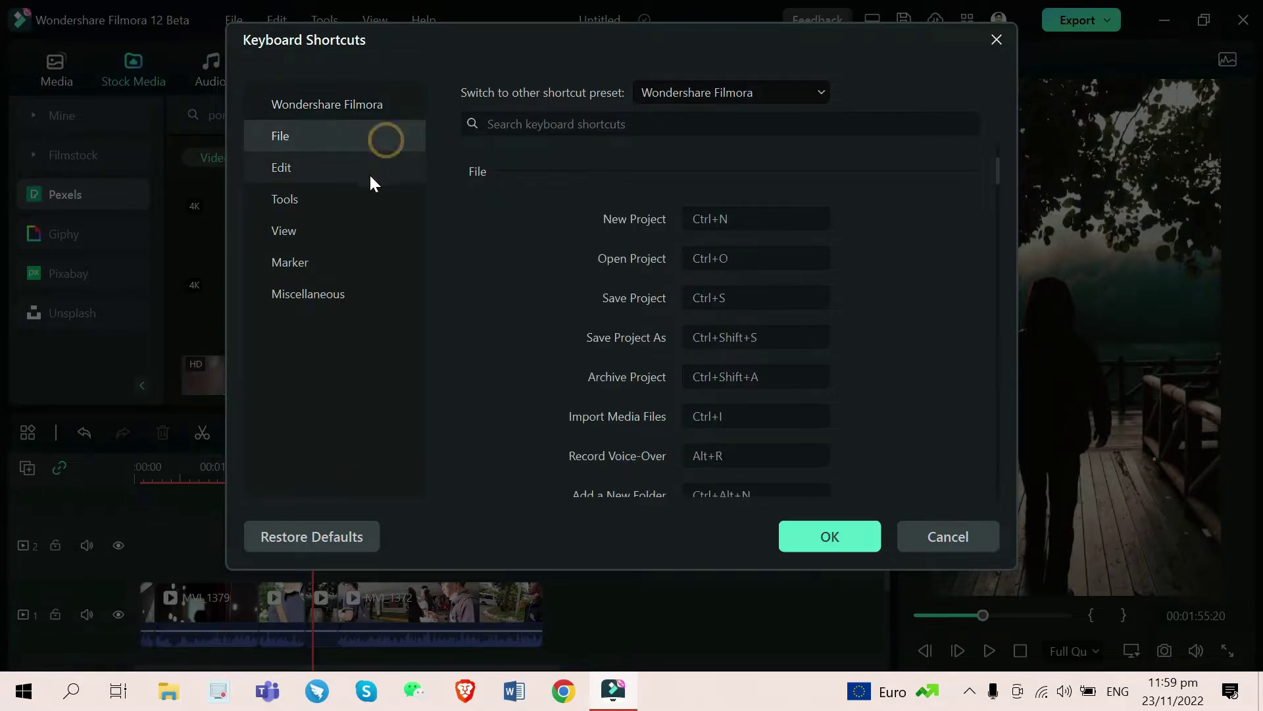
pyautogui.click(361, 196)
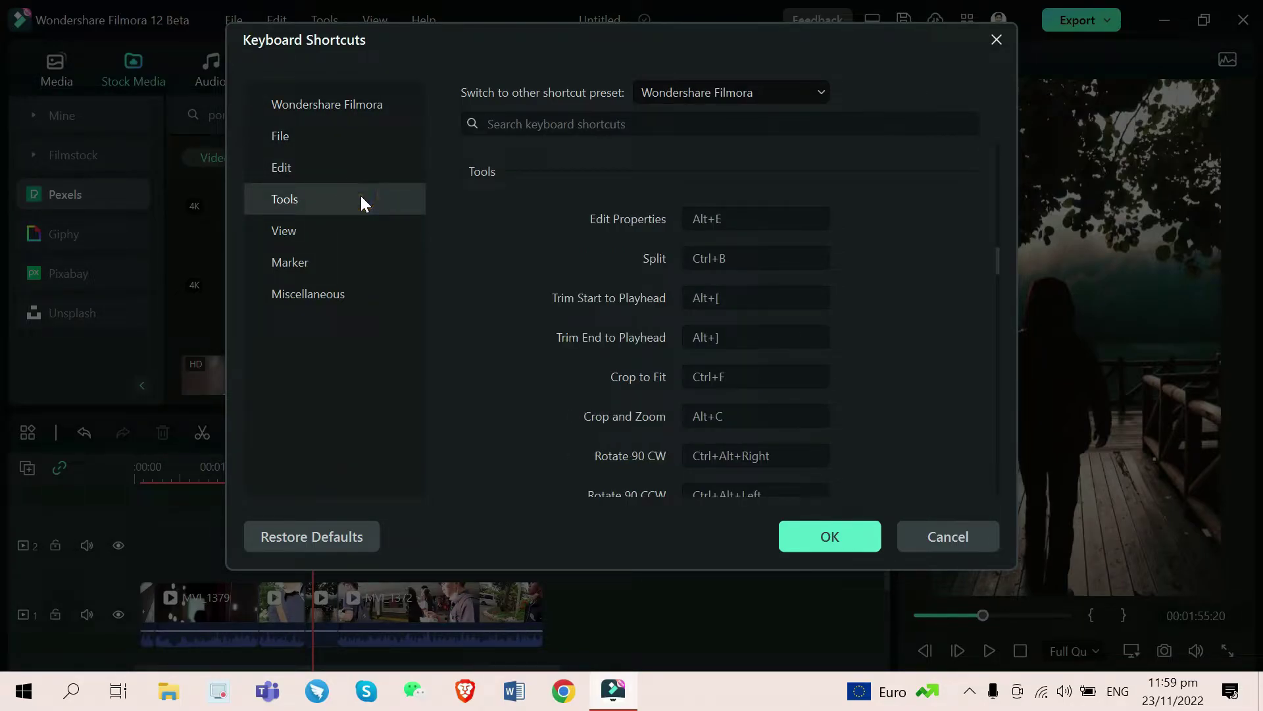
pyautogui.scroll(-5, 614, 323)
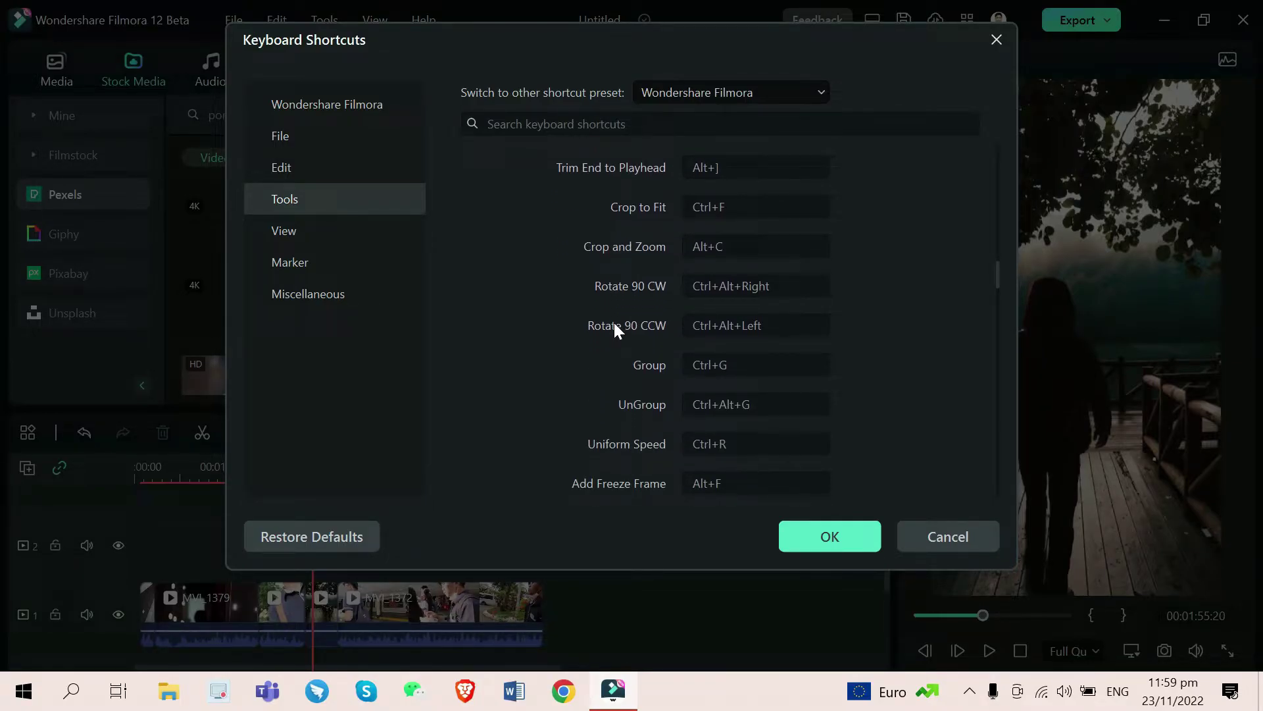
pyautogui.scroll(-2, 614, 322)
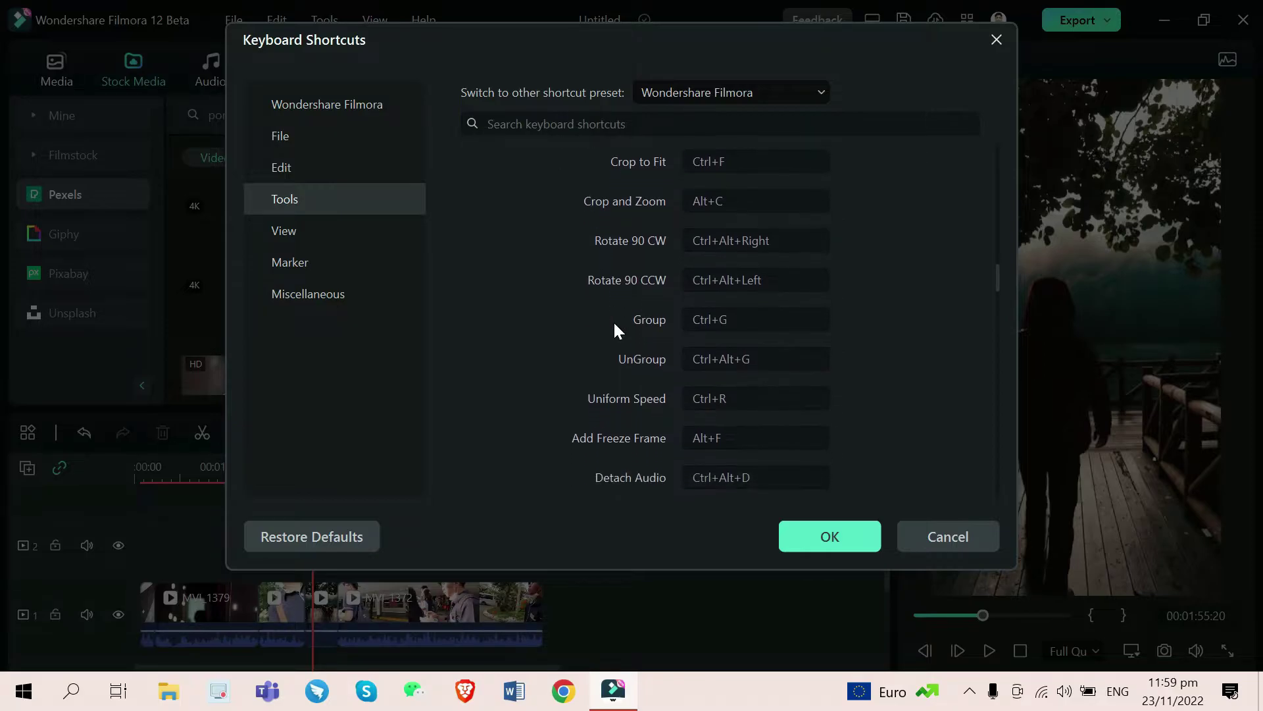
pyautogui.scroll(-4, 615, 324)
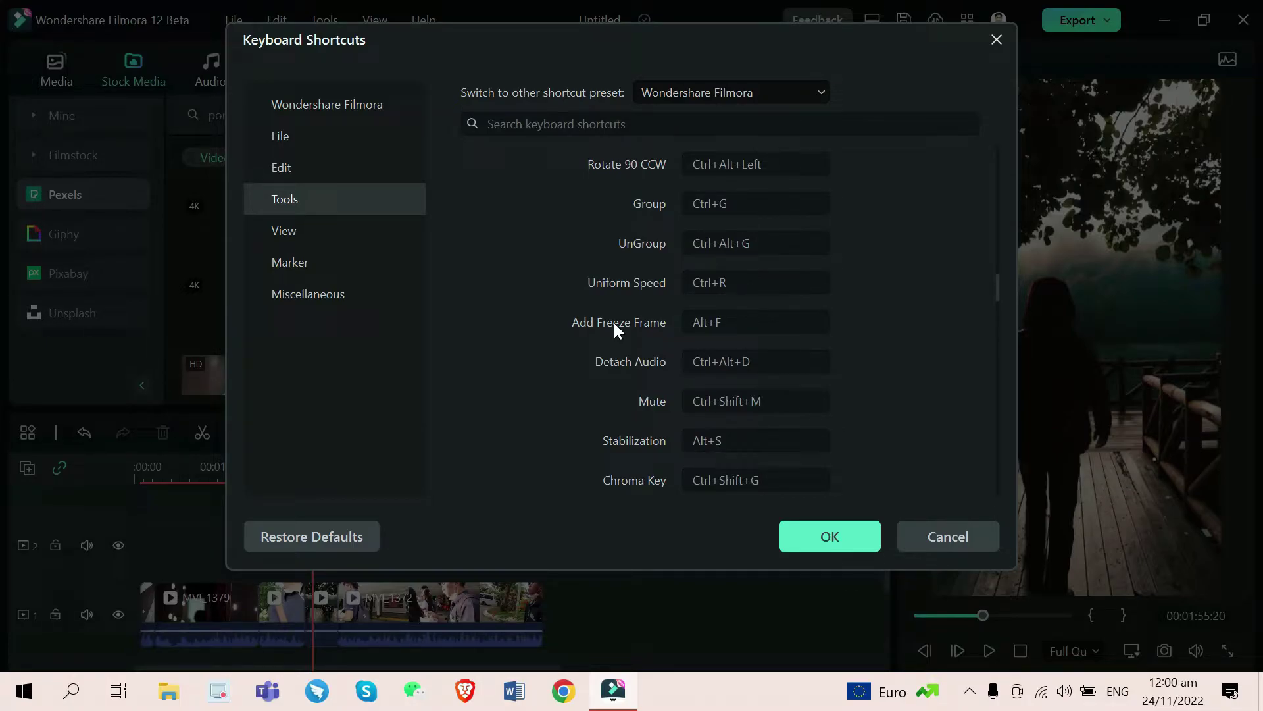
pyautogui.scroll(6, 625, 333)
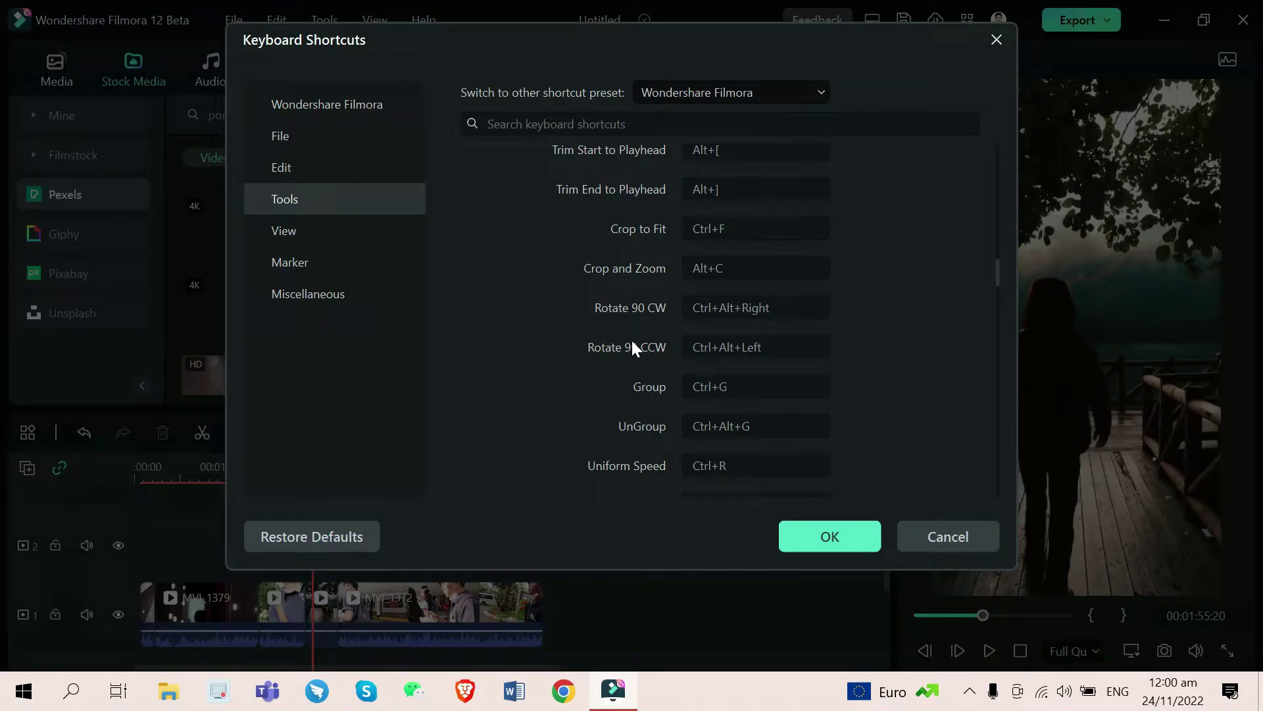
pyautogui.click(333, 265)
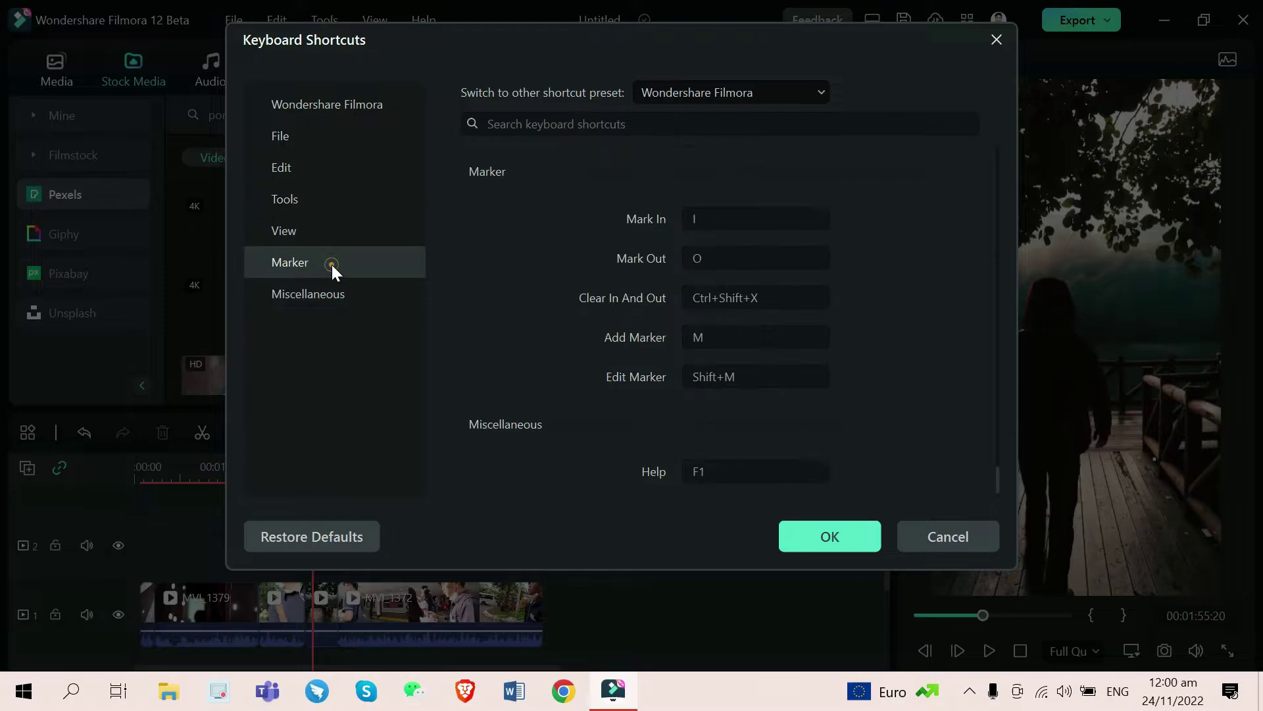
pyautogui.click(411, 132)
pyautogui.click(402, 113)
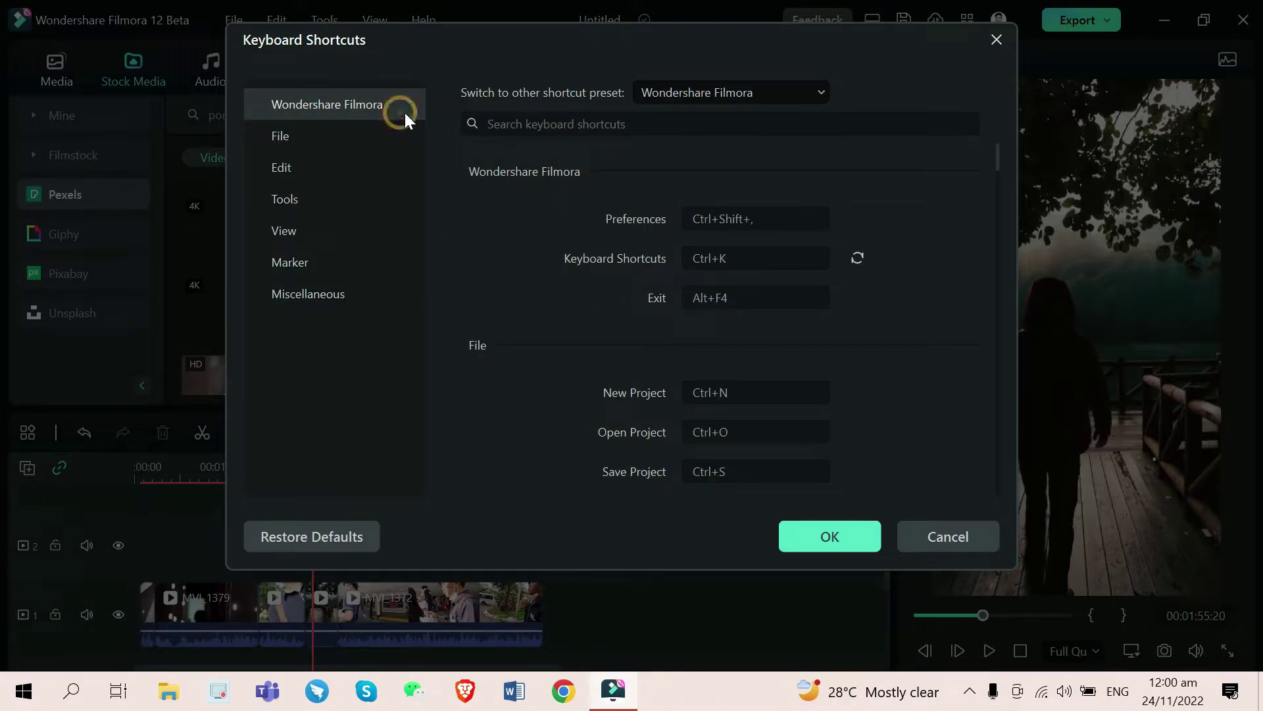
# - Change the keyboard shortcut preset to Adobe Premiere Pro and close the shortcut settings
pyautogui.click(702, 92)
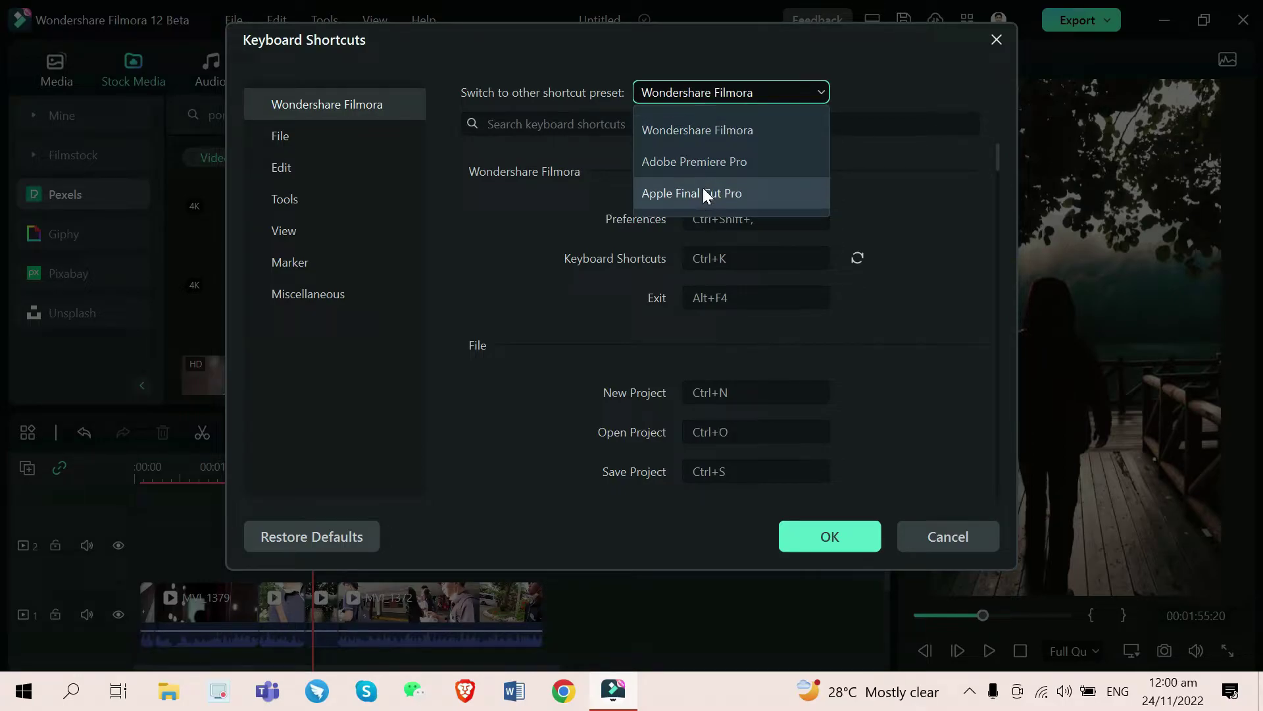
pyautogui.click(777, 172)
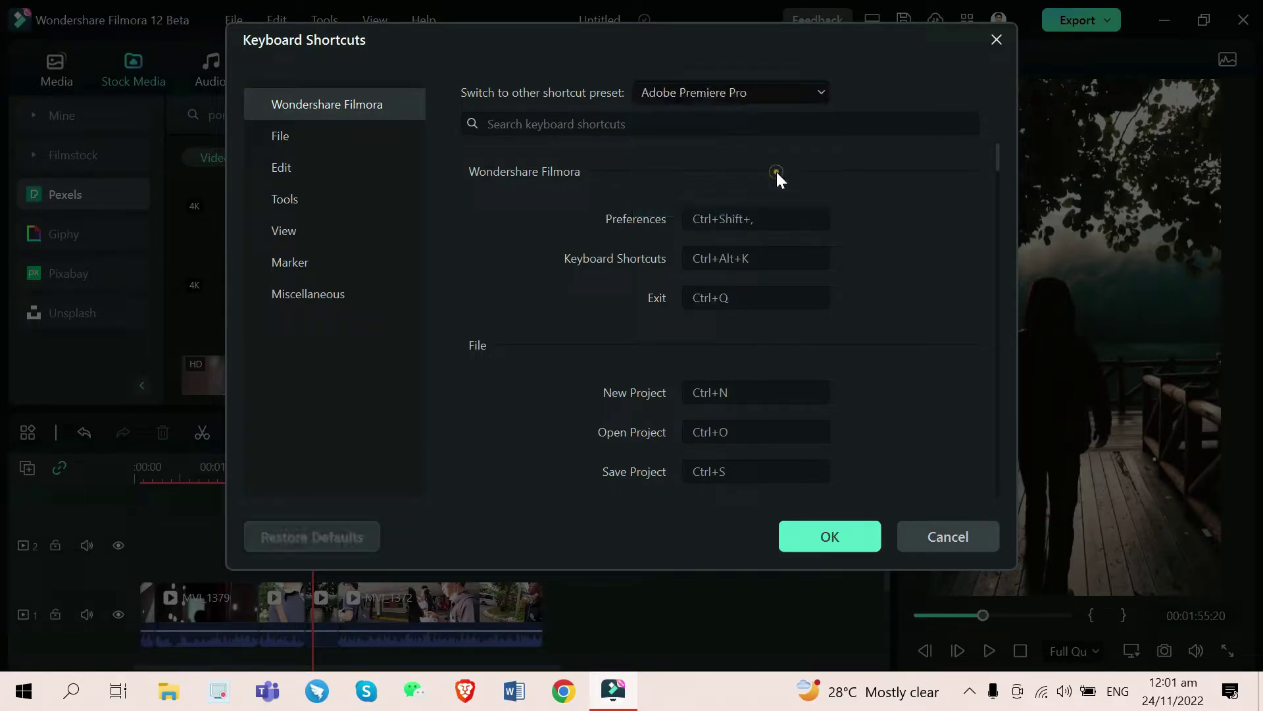
pyautogui.scroll(-4, 756, 296)
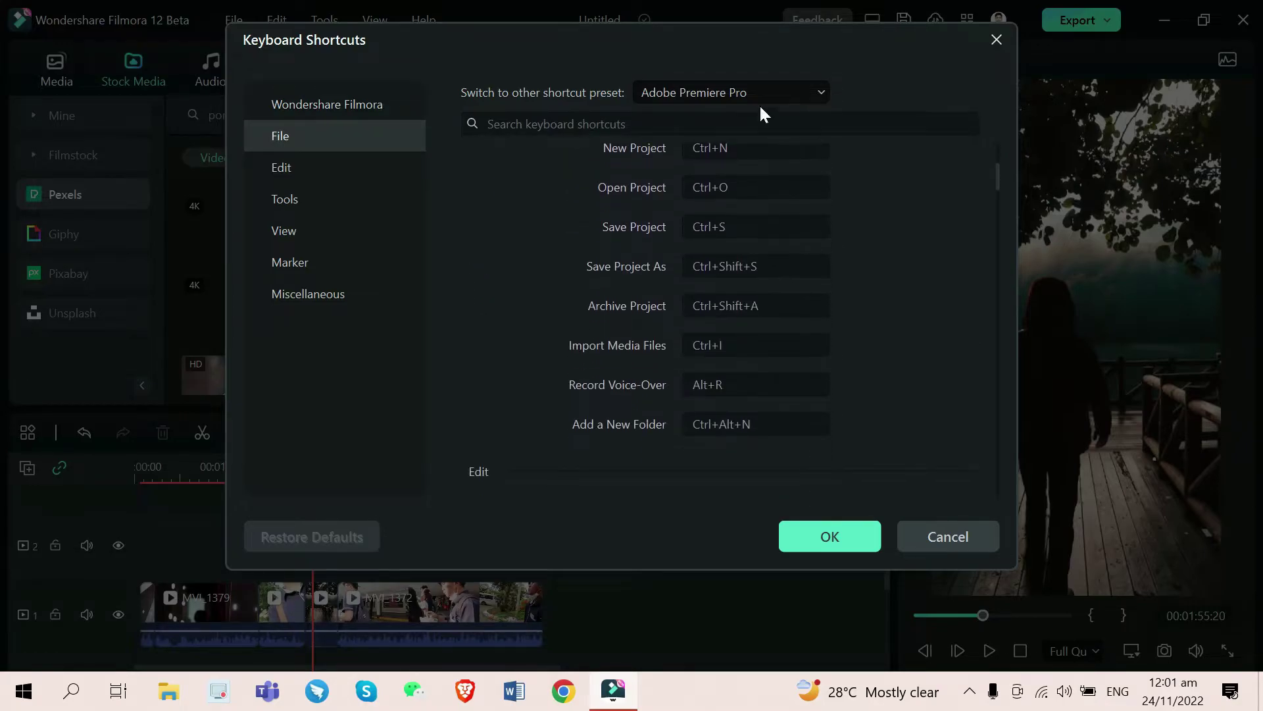
pyautogui.press('Return')
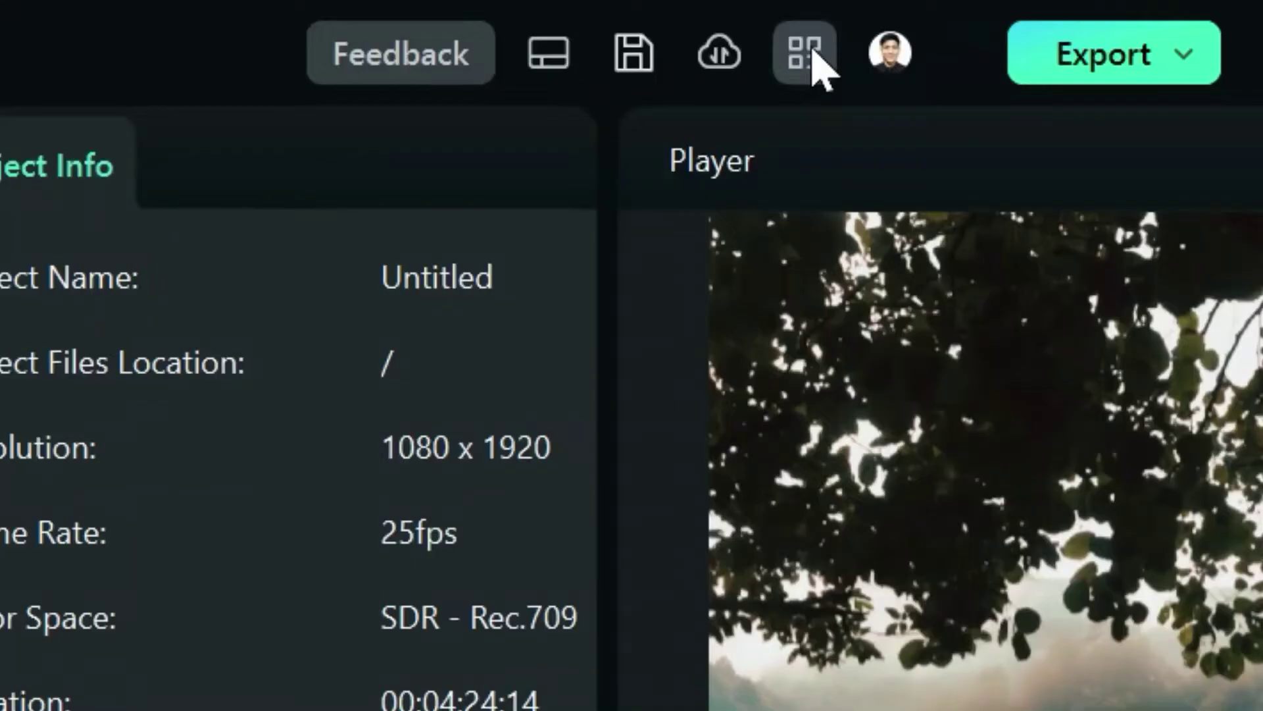
# - Show the title-bar help list with Keyboard Shortcuts, Support Center, Message Center and Get Creative
pyautogui.click(814, 52)
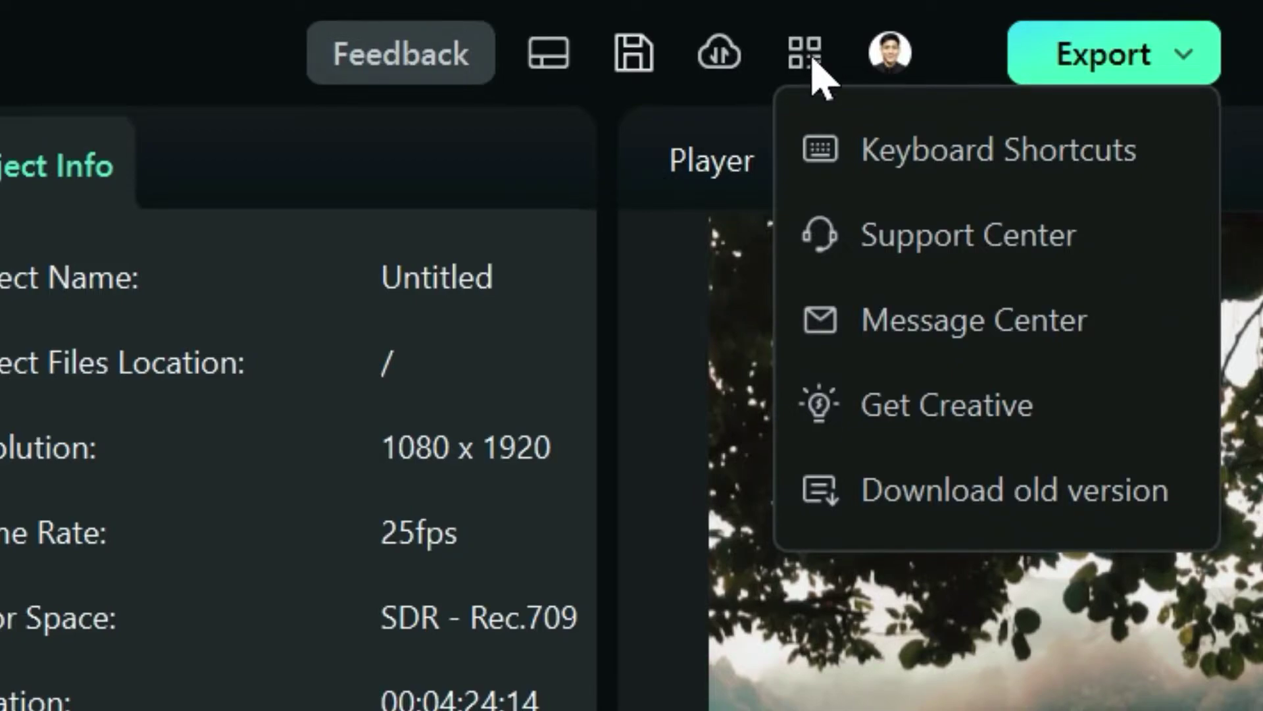
pyautogui.click(812, 58)
pyautogui.click(813, 57)
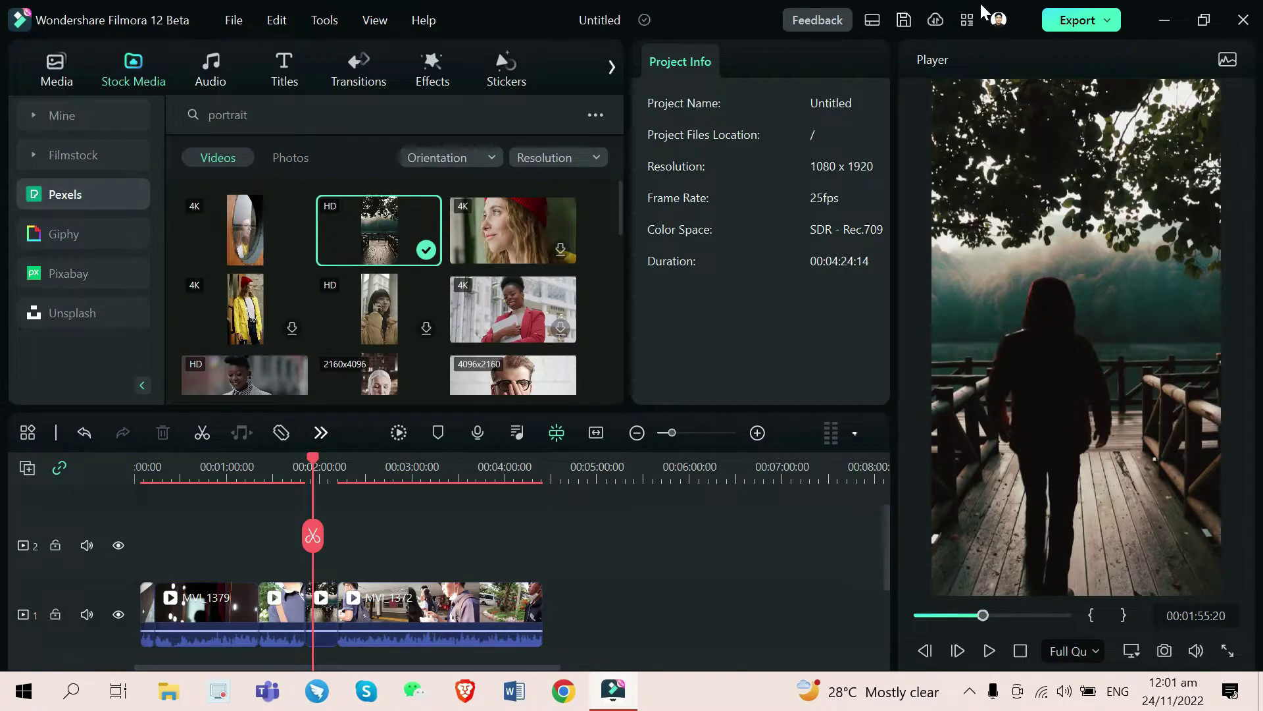
pyautogui.click(998, 21)
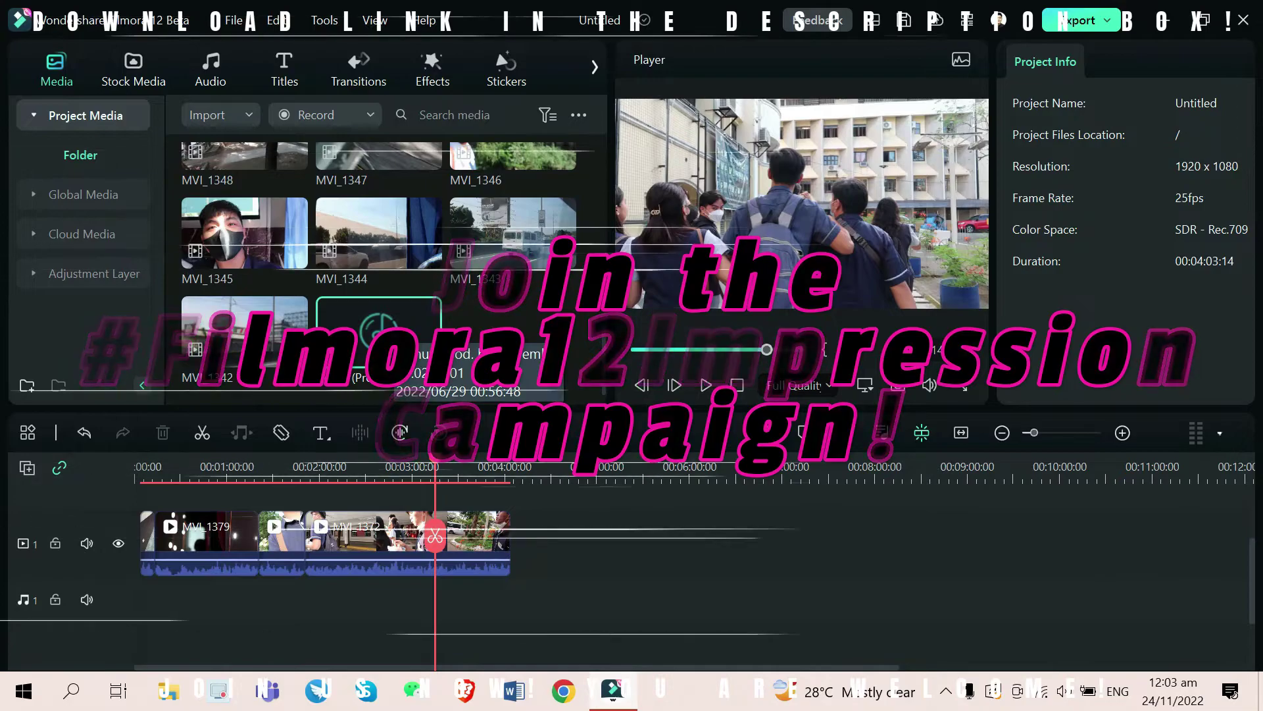
# - Place the Donut music from Project Media onto the audio track below the video clips
pyautogui.moveTo(393, 335); pyautogui.dragTo(162, 596)
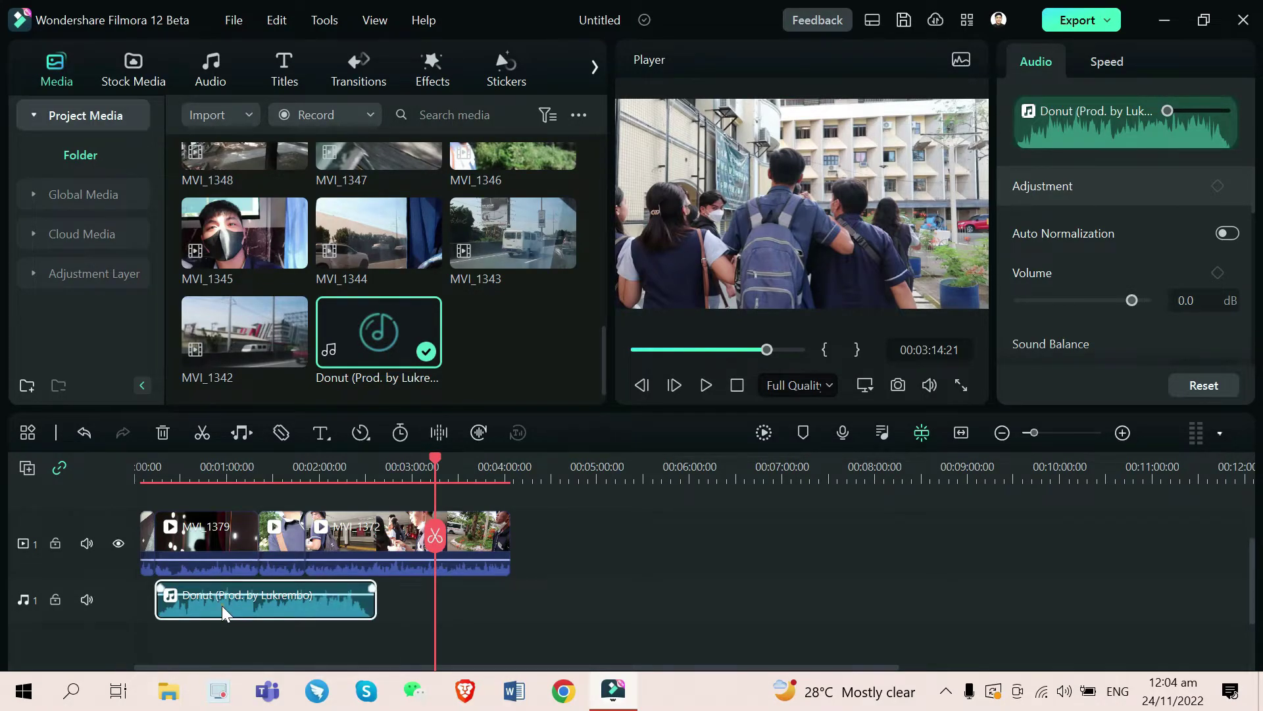
# - Align the Donut music to 00:00 and audio-stretch it to end near 4:00
pyautogui.moveTo(224, 612); pyautogui.dragTo(203, 612)
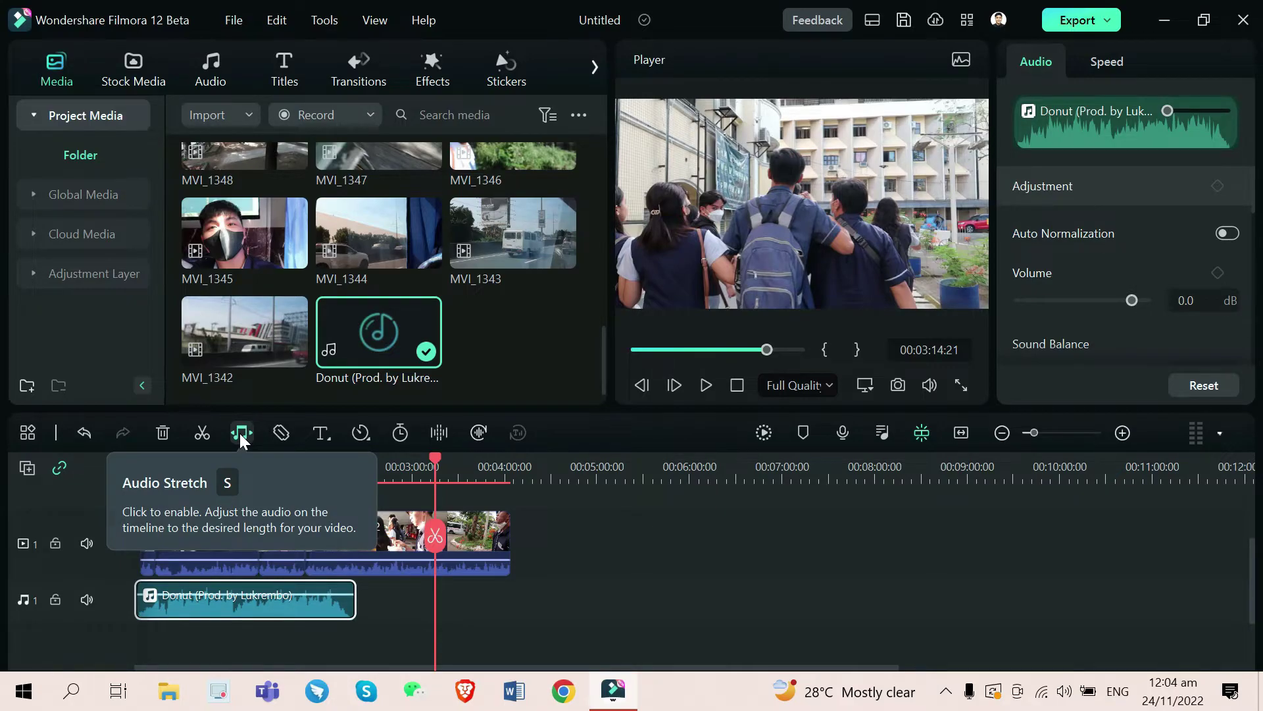
pyautogui.click(242, 435)
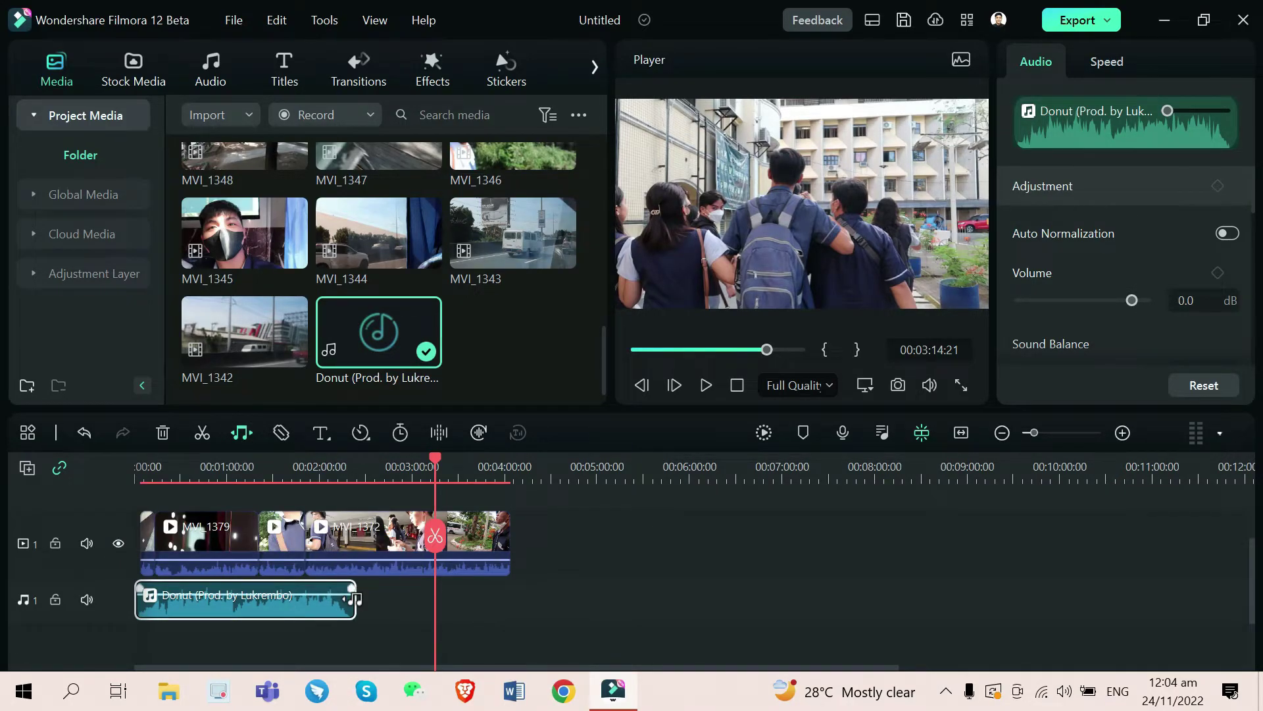
pyautogui.moveTo(356, 598); pyautogui.dragTo(510, 615)
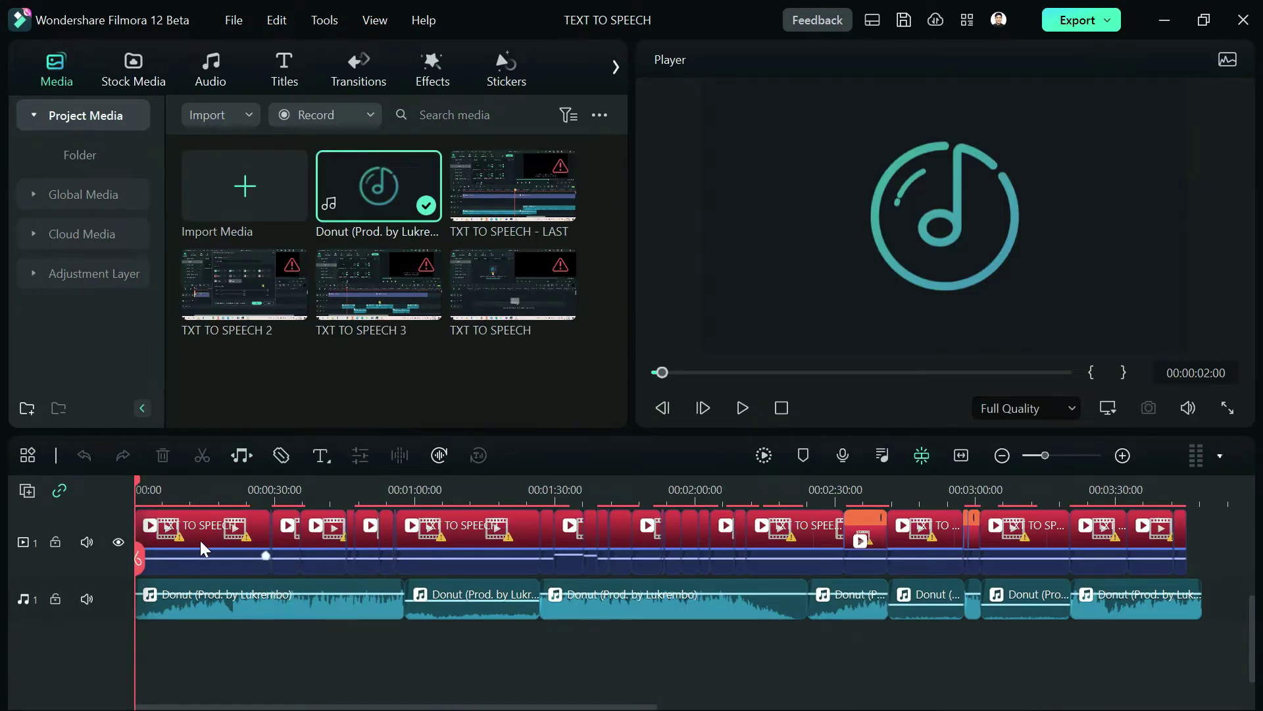
pyautogui.click(351, 602)
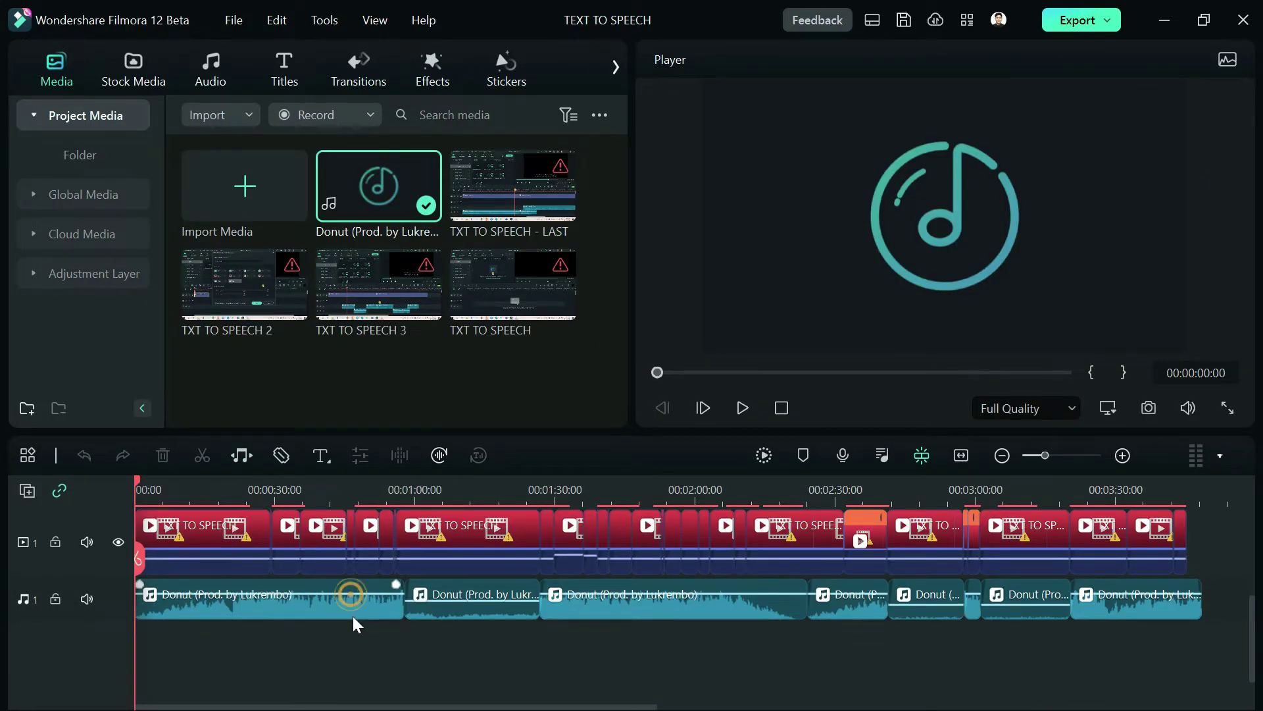
pyautogui.click(459, 615)
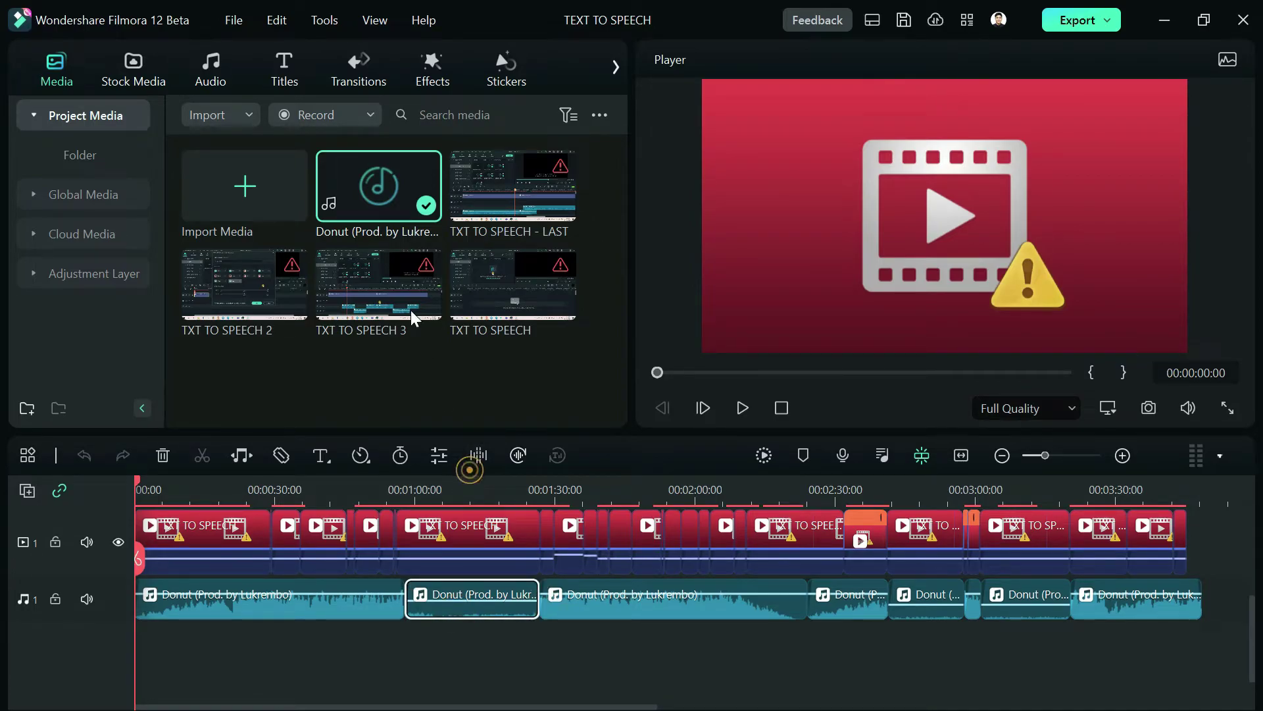
pyautogui.click(370, 211)
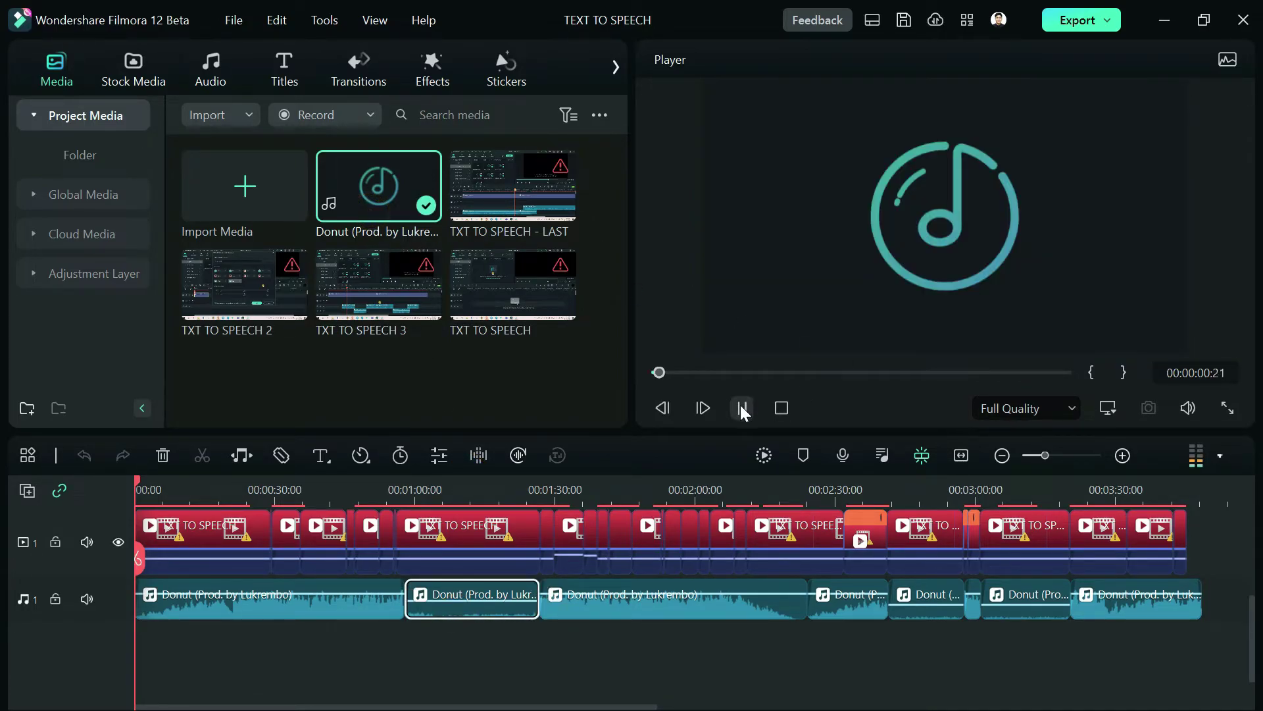
pyautogui.click(742, 408)
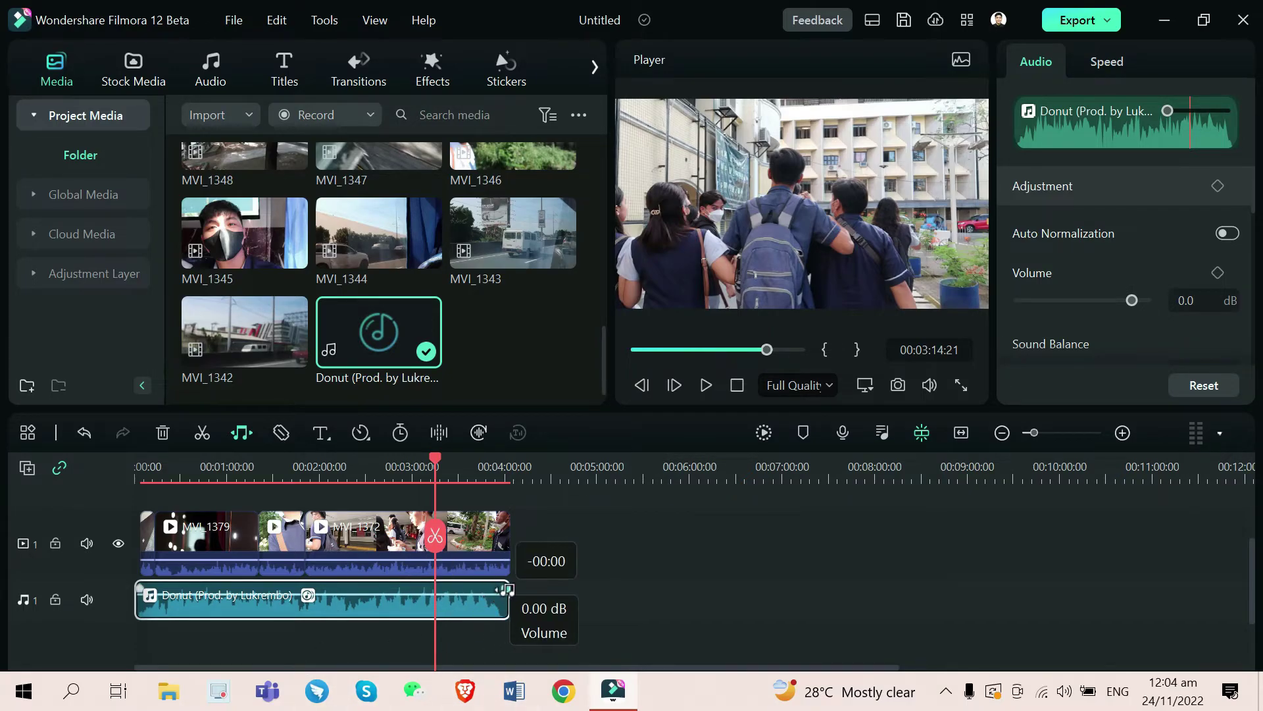
# - Audio-stretch the Donut clip's right end out to about 00:11:40
pyautogui.moveTo(509, 589); pyautogui.dragTo(1210, 597)
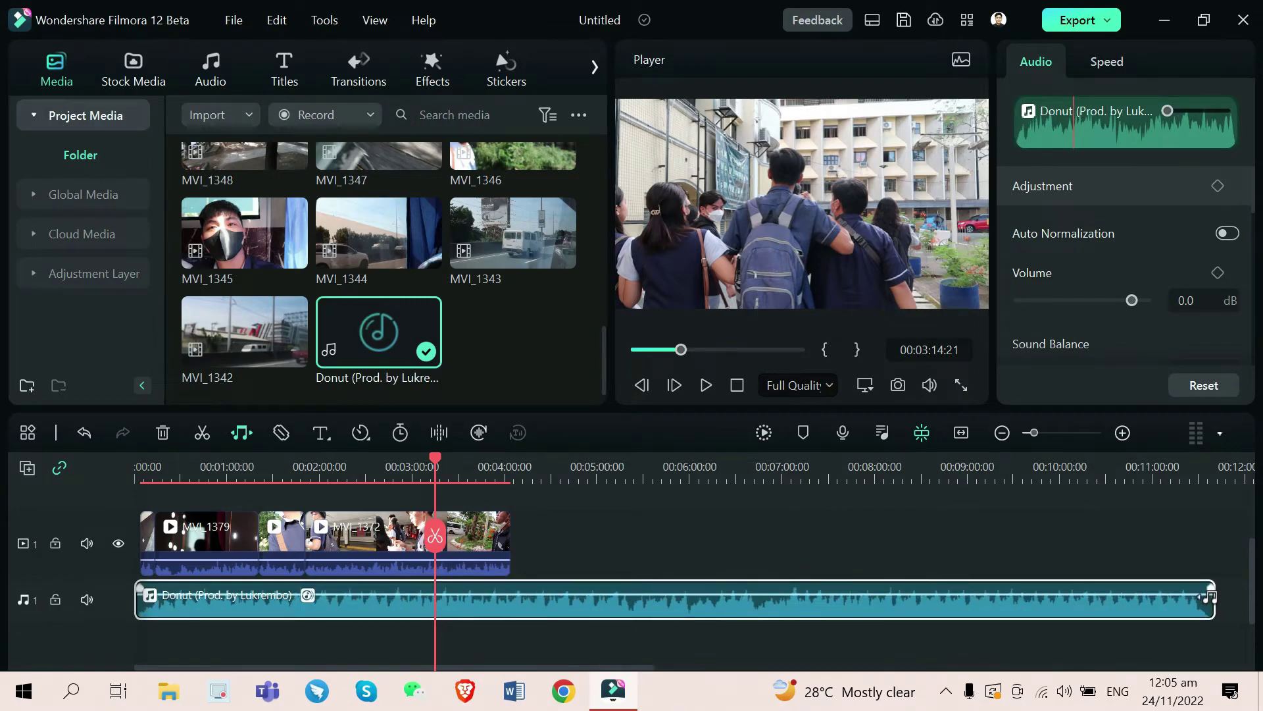